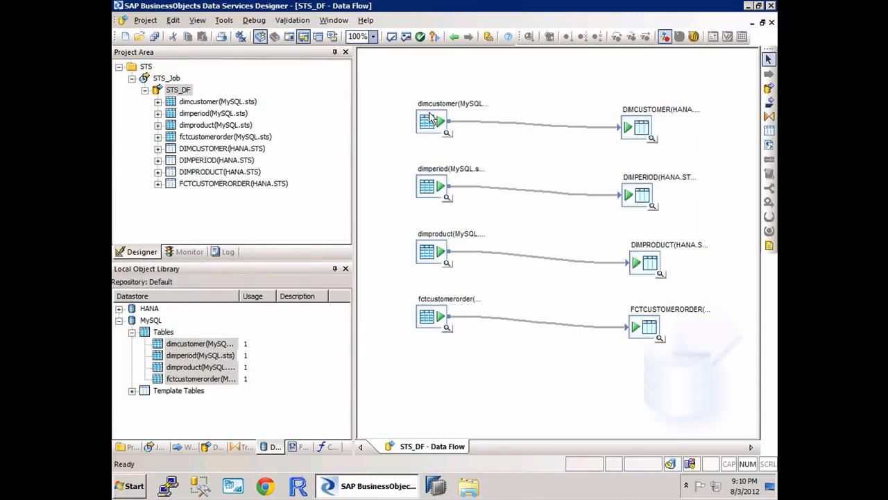
Examine the available transforms in the Text Data Processing, Platform, Data Quality and Data Integrator categories of the object library
left_click_drag(433, 122, 430, 118)
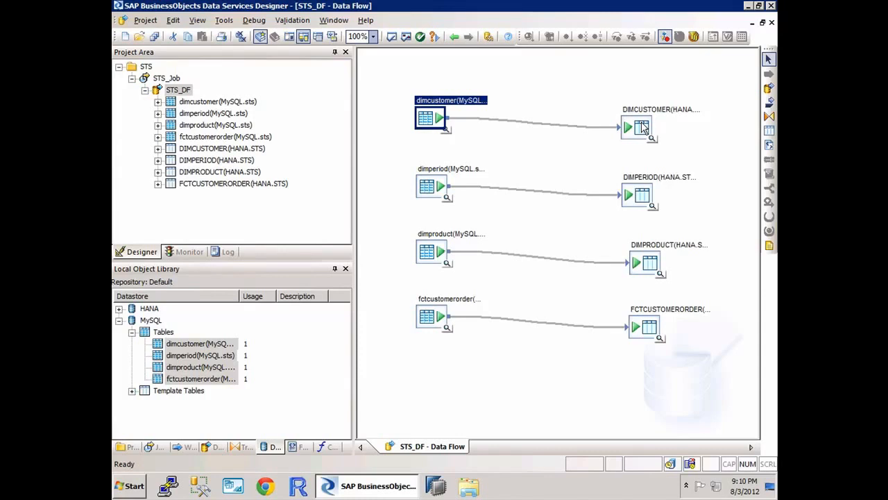
left_click(527, 259)
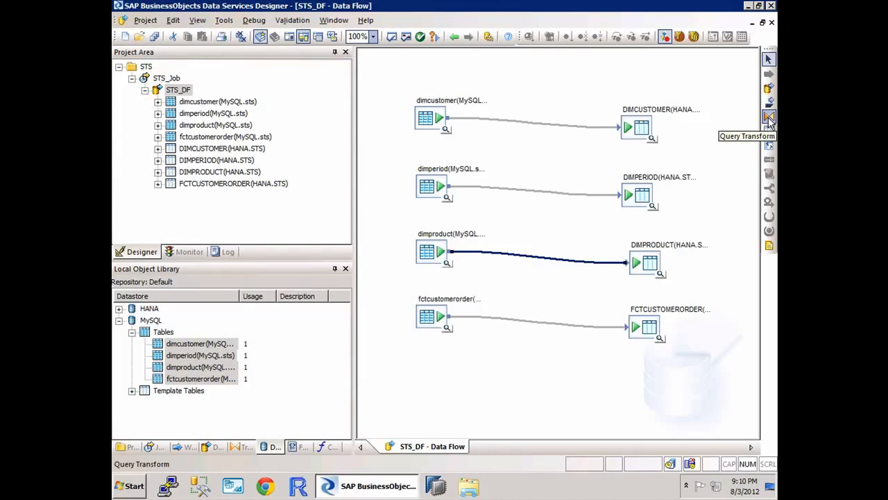
left_click(238, 447)
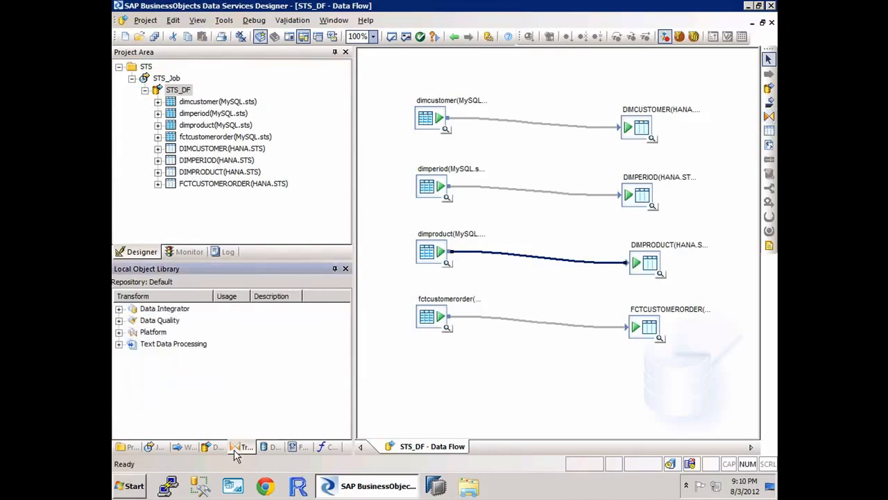
left_click(119, 344)
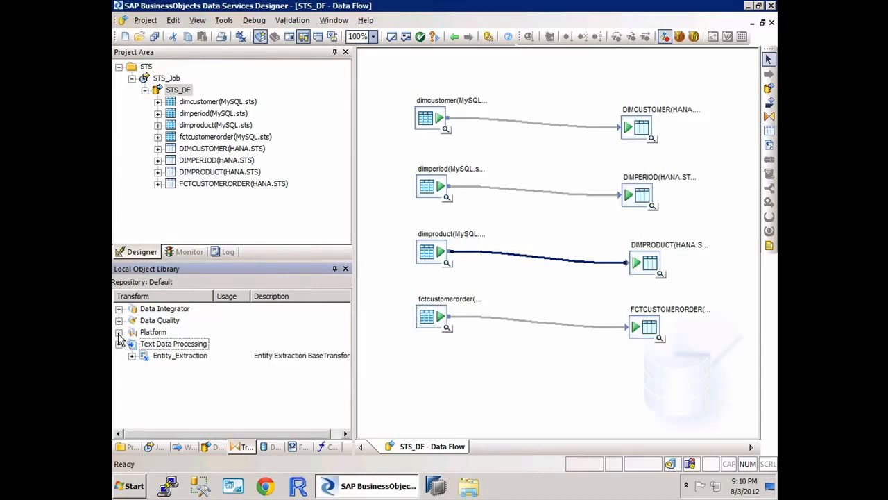
left_click(118, 333)
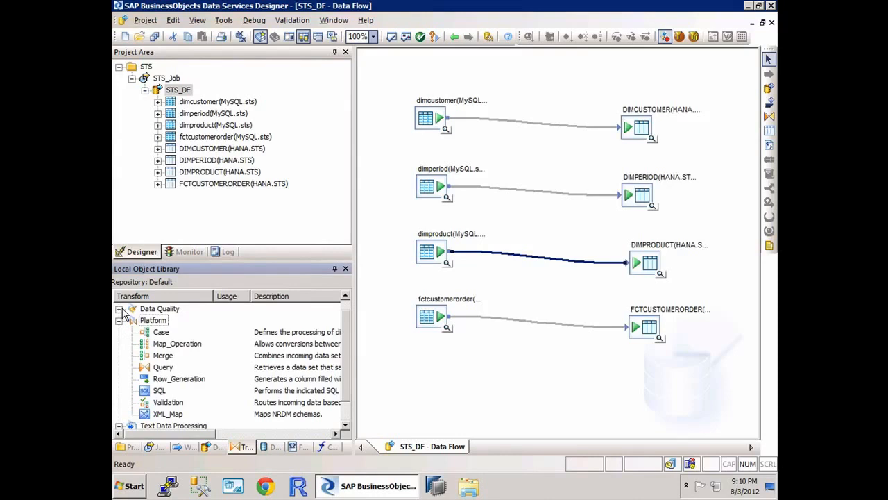
left_click(119, 310)
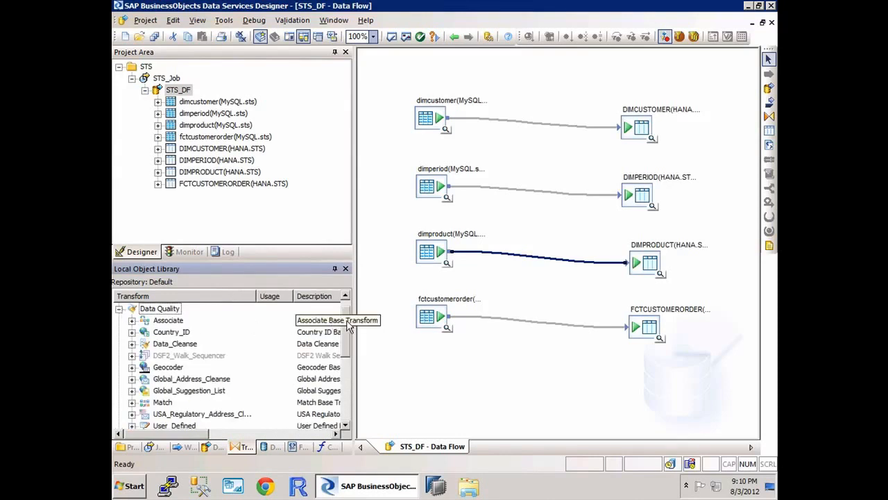
scroll(349, 319, "up", 2)
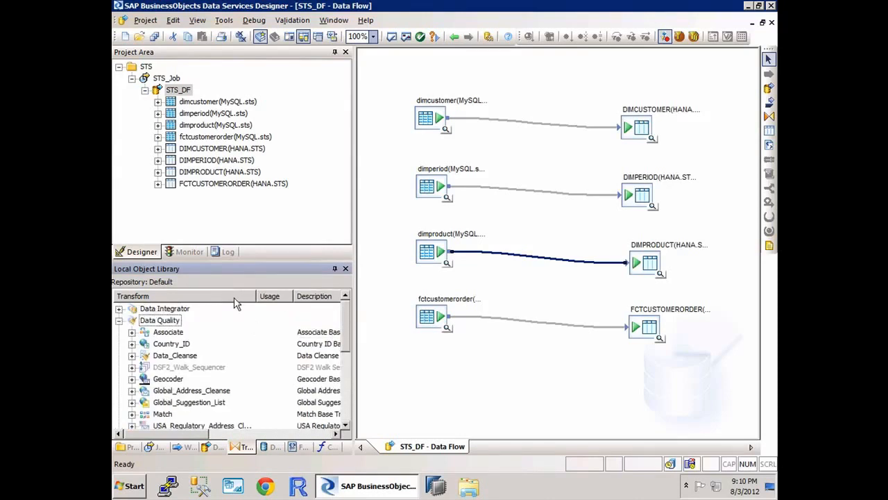
left_click(119, 309)
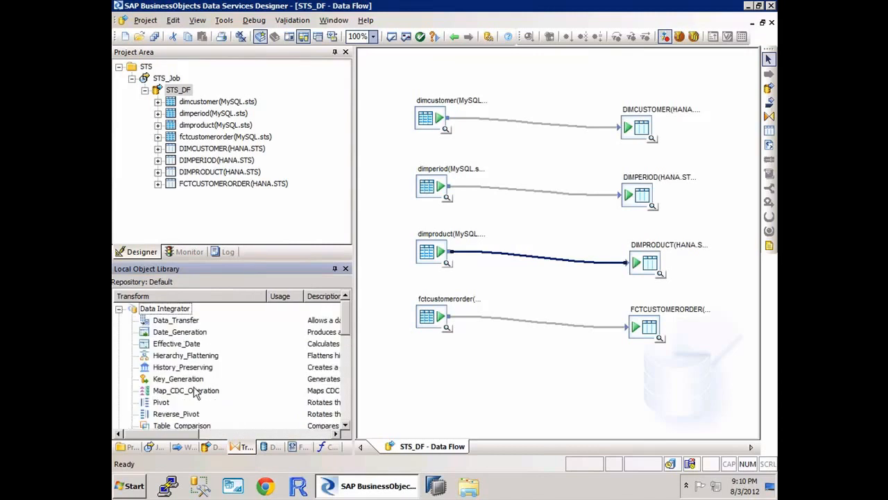
scroll(349, 340, "down", 2)
scroll(347, 369, "down", 8)
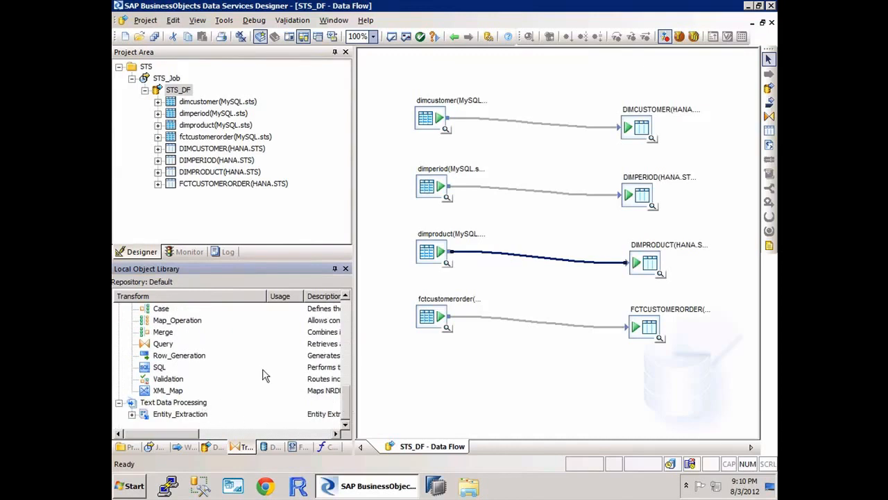
scroll(347, 400, "up", 2)
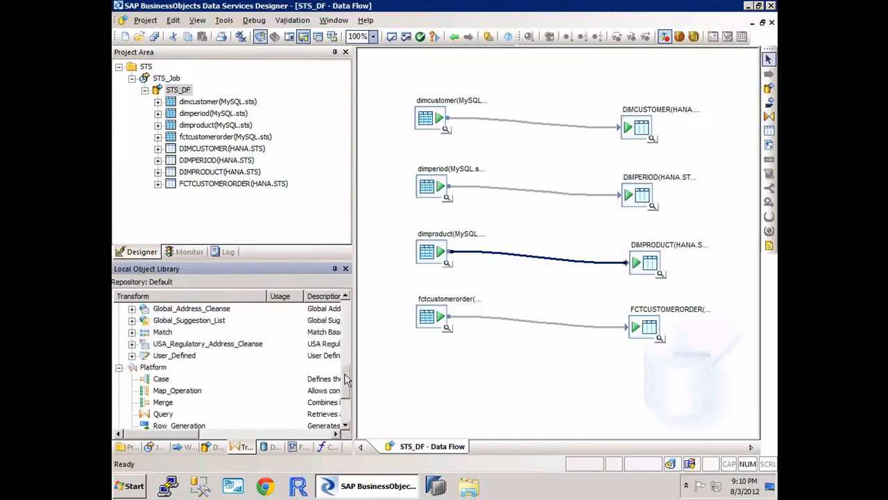
scroll(347, 393, "down", 1)
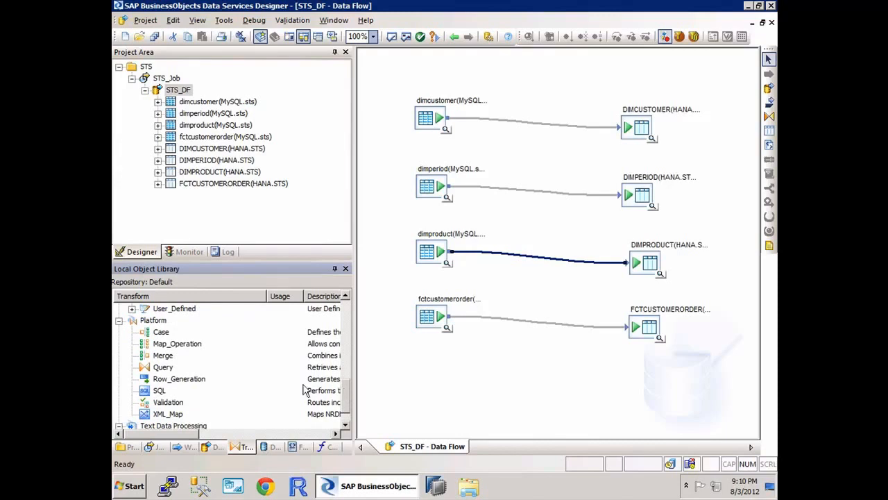
Insert a Query transform between the dimproduct source and the DIMPRODUCT target, replacing their direct connection with links through the Query
left_click_drag(165, 371, 524, 240)
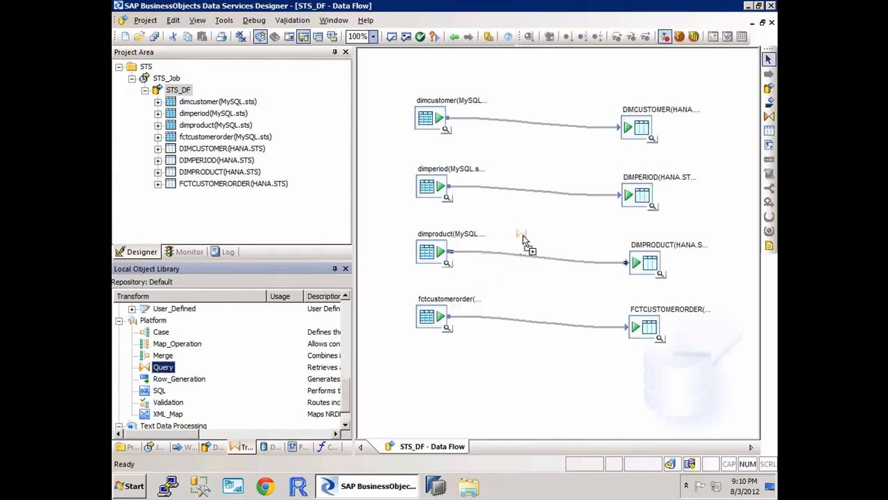
left_click(516, 278)
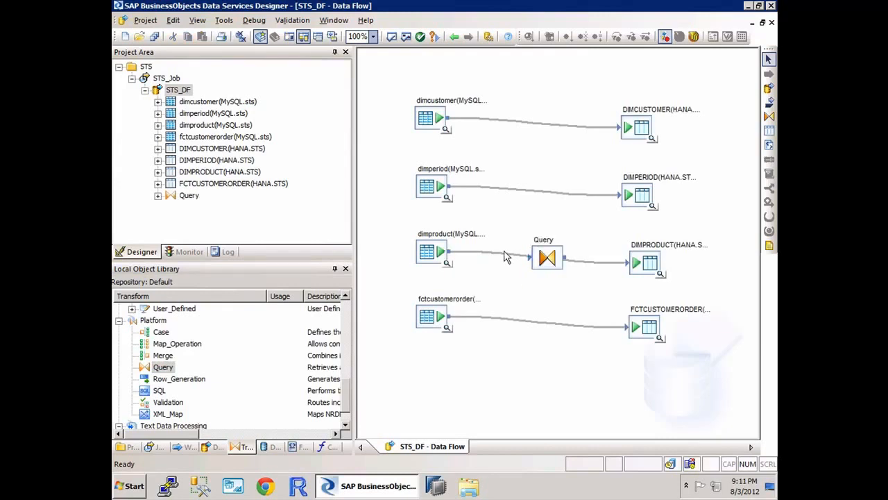
right_click(506, 256)
left_click(501, 257)
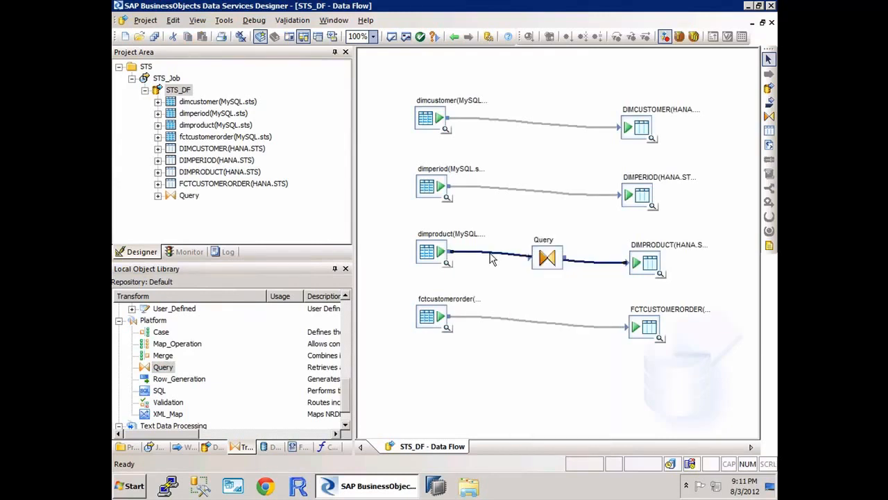
right_click(500, 259)
left_click(501, 261)
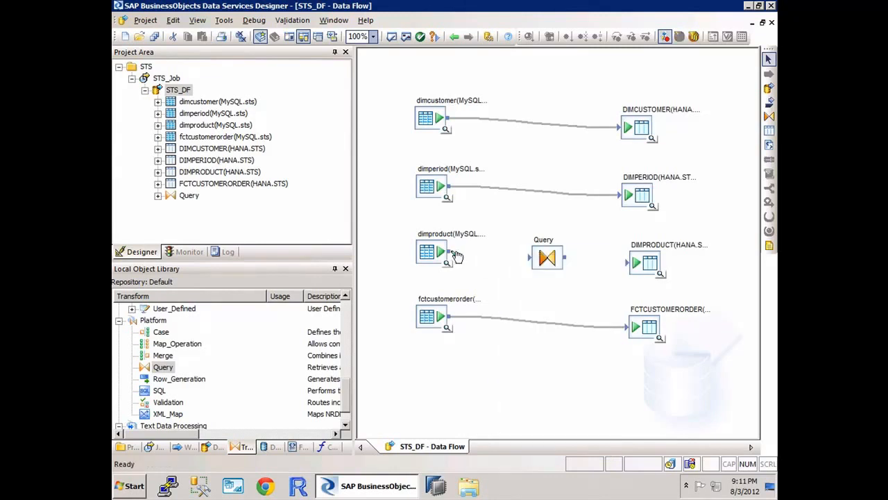
left_click_drag(522, 260, 625, 267)
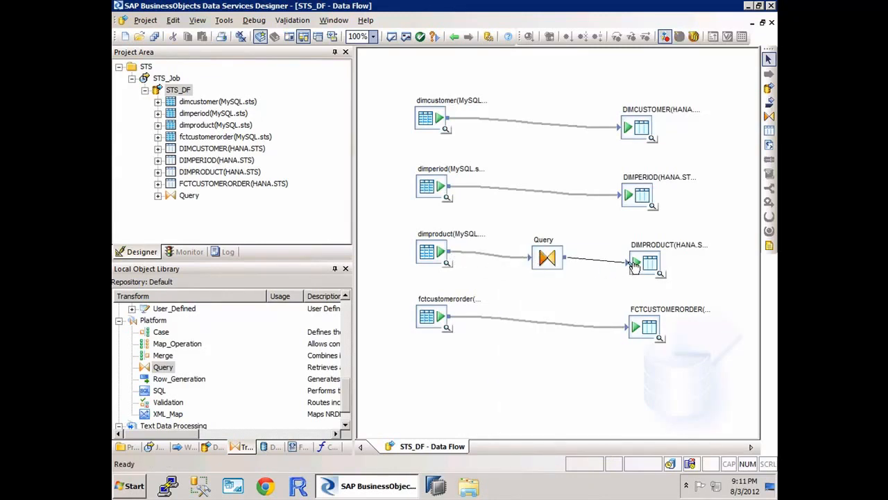
Map all dimproduct input columns to the output schema of the Query transform
double_click(549, 260)
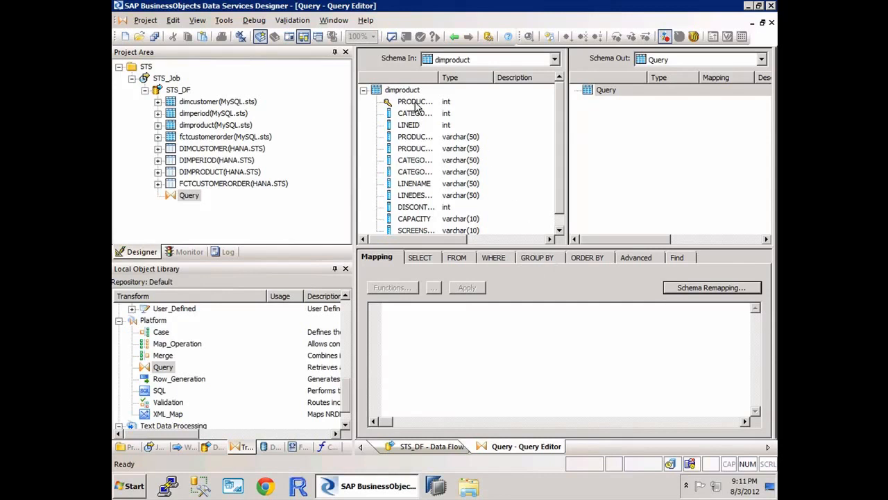
left_click(415, 102)
left_click(560, 230)
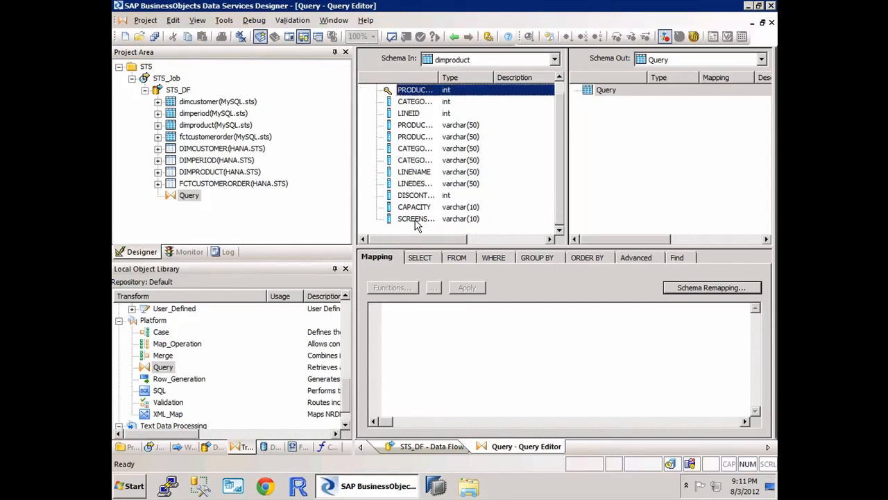
key("ctrl+a")
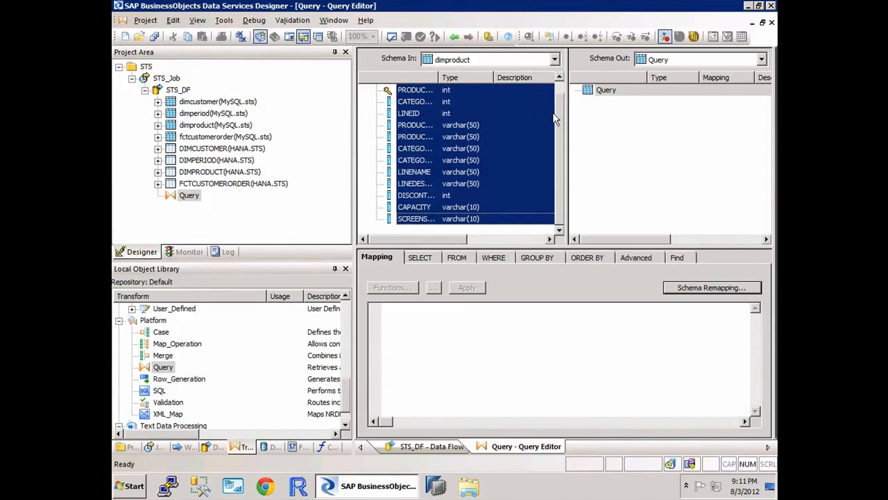
left_click_drag(588, 125, 588, 125)
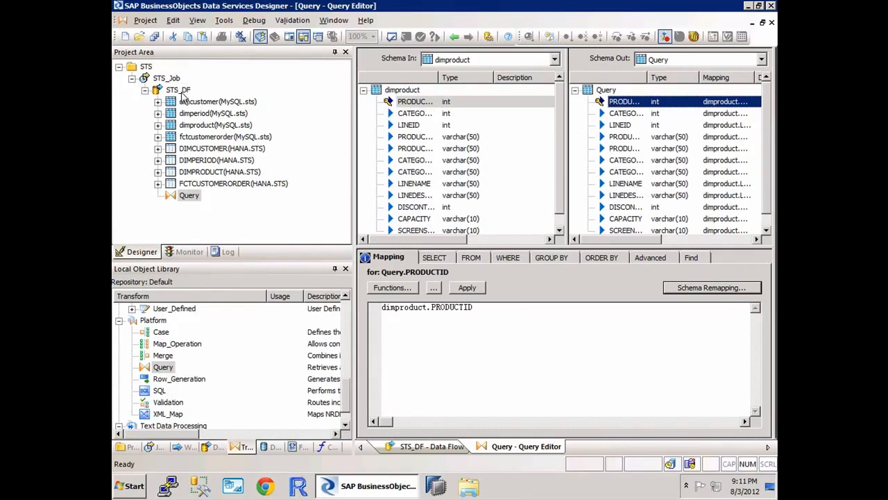
Return to the STS_DF data flow and examine the DIMPRODUCT target table's data, especially the CAPACITY and SCREENSIZE columns
left_click(182, 95)
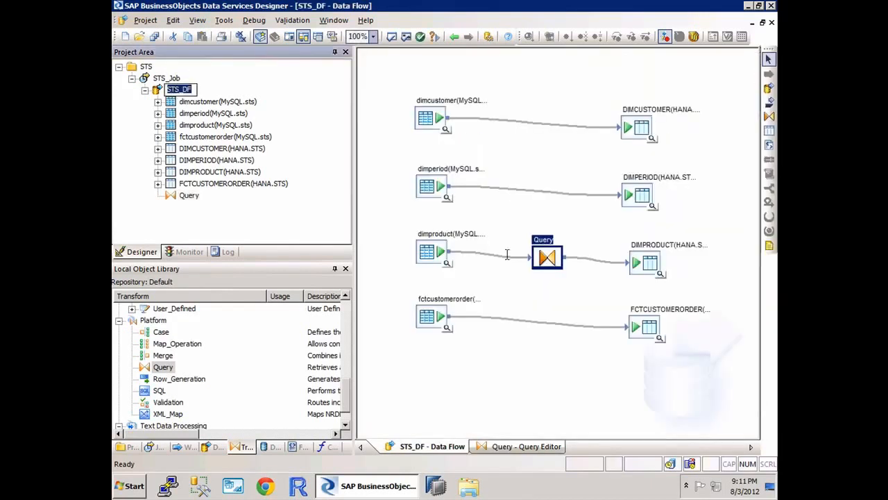
left_click(661, 274)
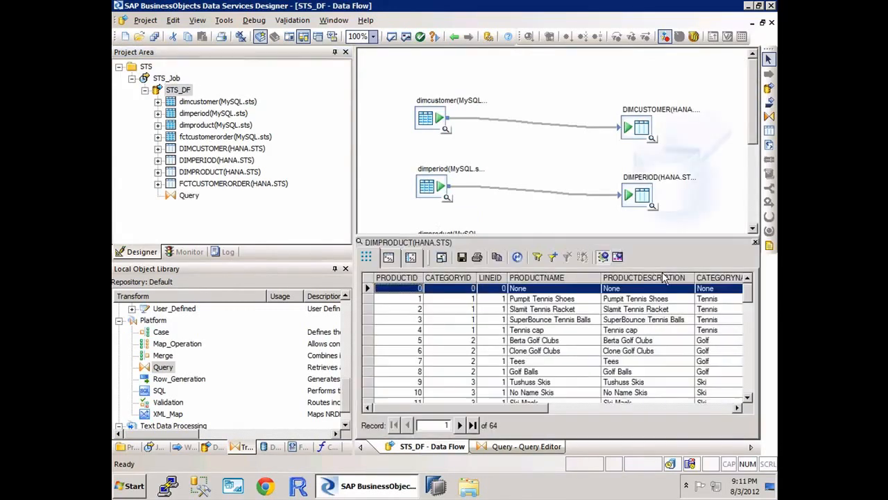
left_click(704, 408)
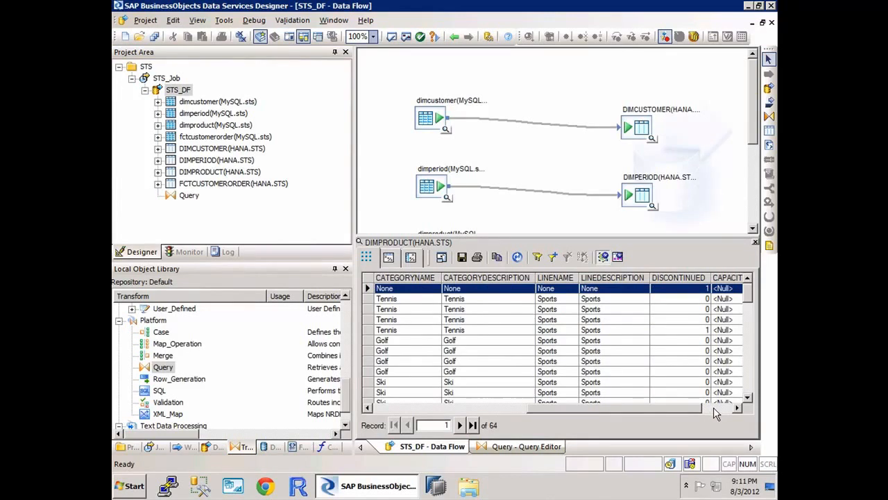
left_click(714, 408)
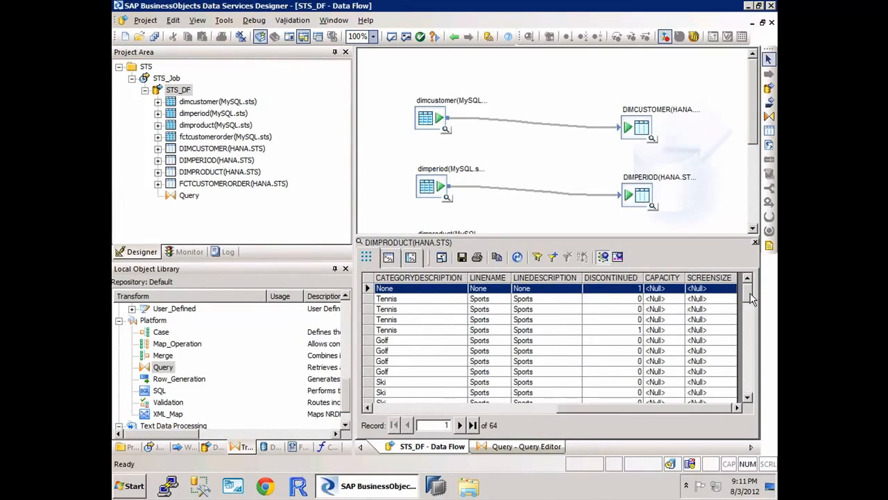
left_click_drag(751, 309, 760, 292)
left_click(746, 350)
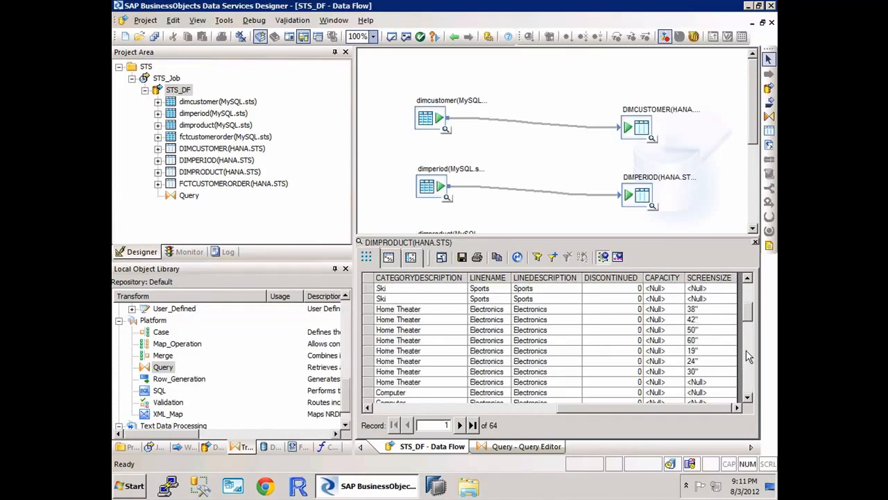
left_click(746, 350)
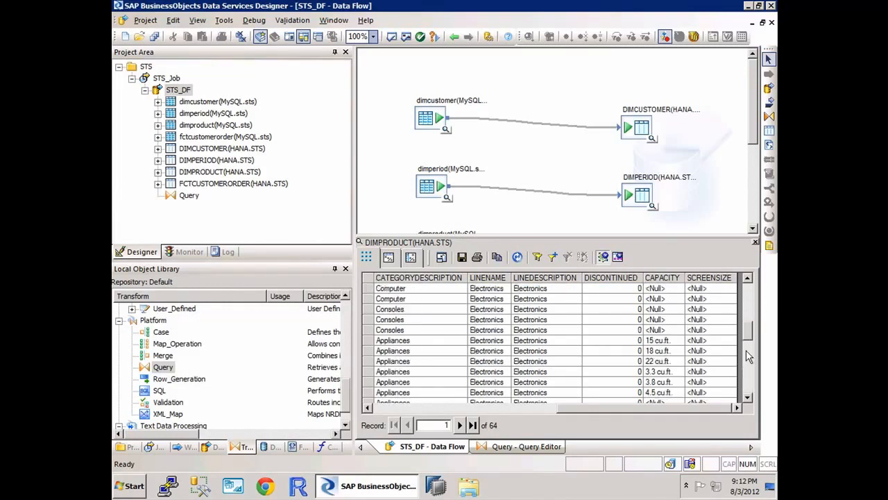
left_click(746, 349)
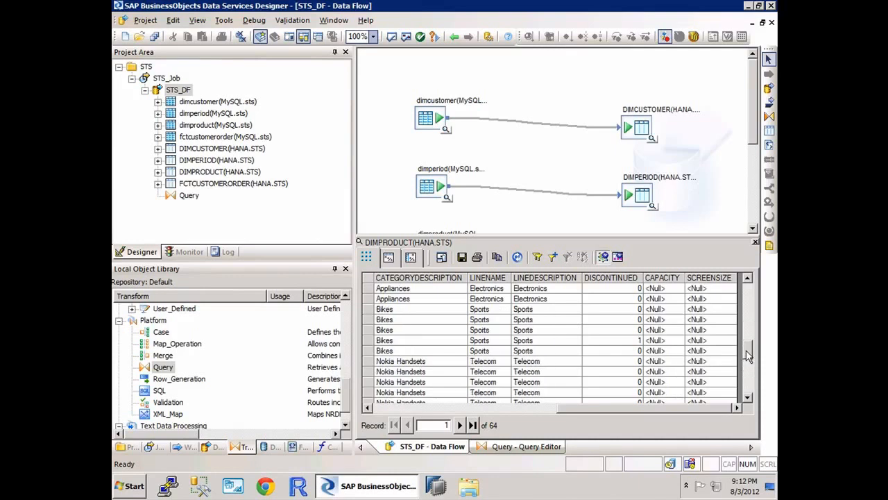
left_click(756, 242)
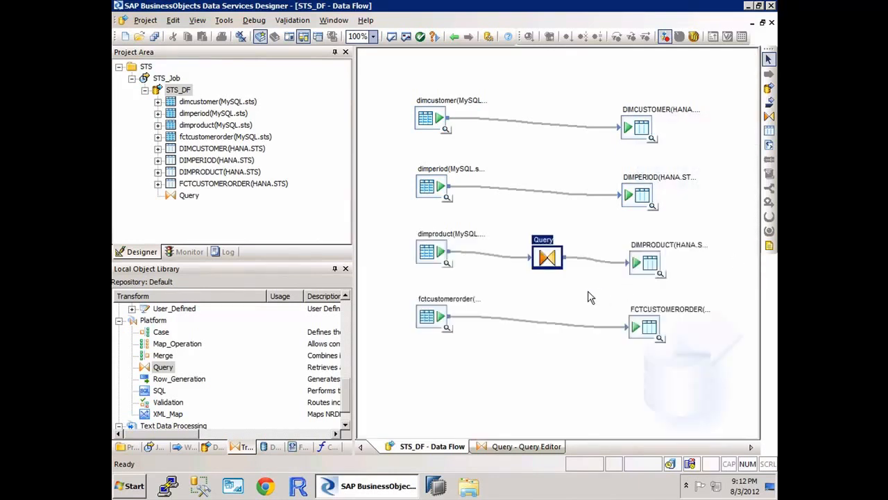
Clear the mapping expression of the CAPACITY output column in the Query transform
double_click(548, 257)
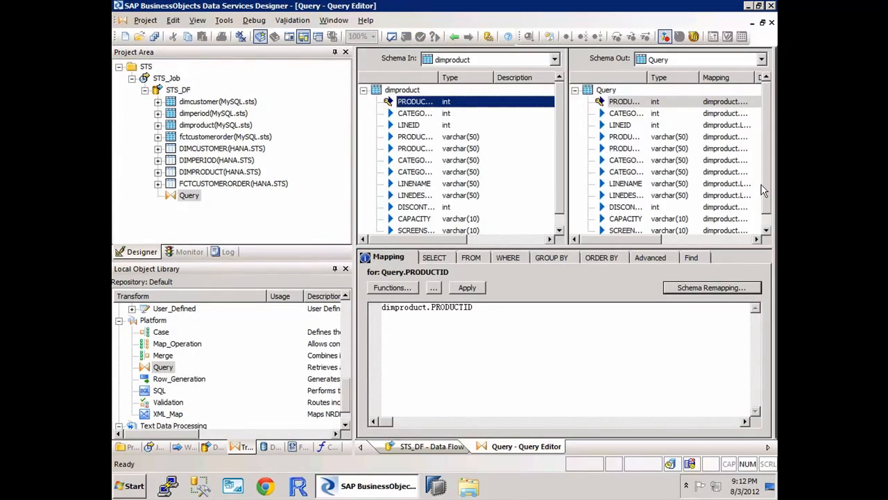
scroll(767, 206, "down", 1)
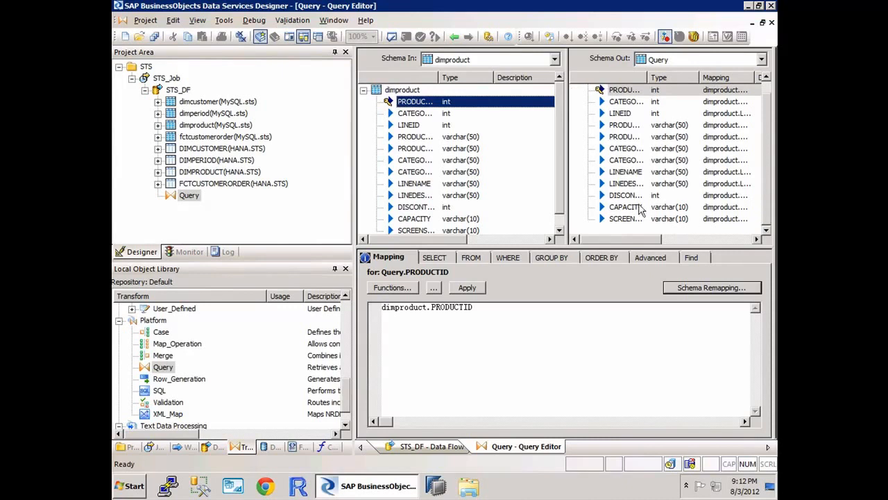
left_click(633, 207)
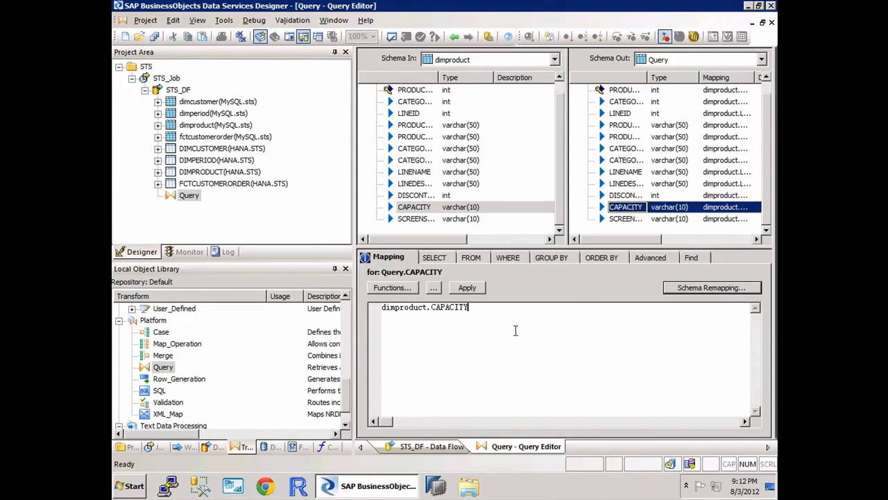
left_click_drag(407, 317, 351, 315)
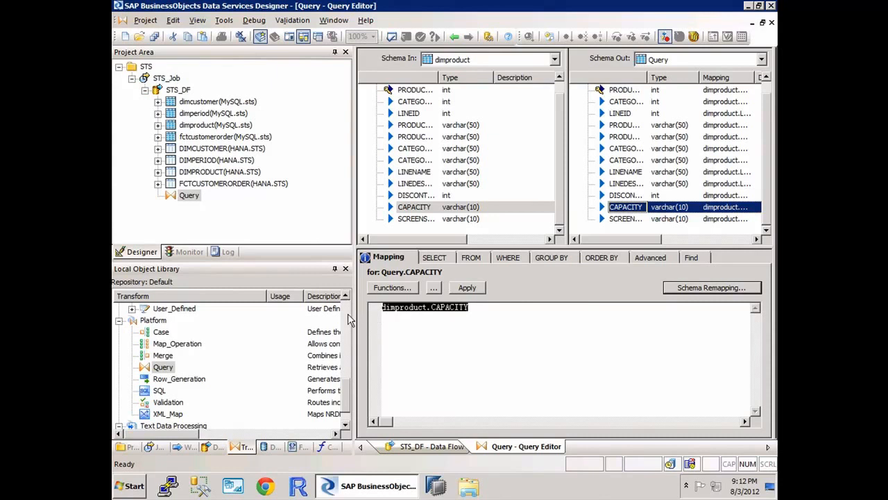
key("Delete")
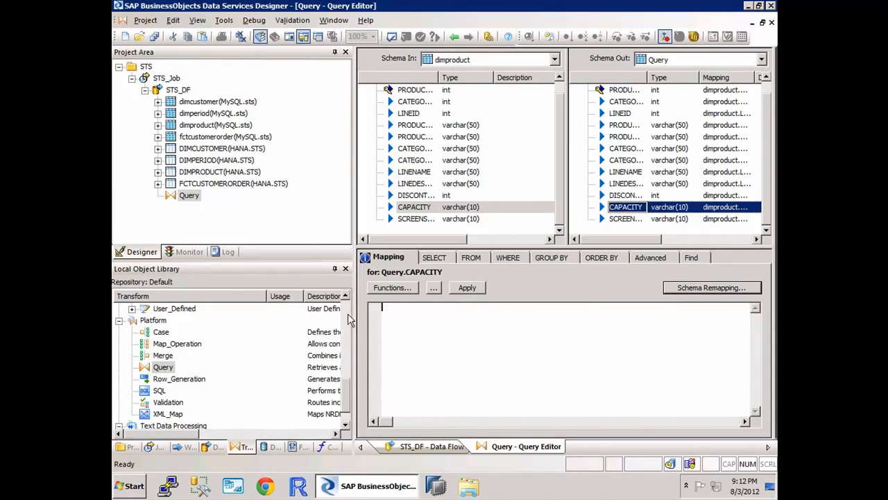
Browse the function categories and choose the nvl function from Miscellaneous Functions for the CAPACITY mapping
left_click(394, 287)
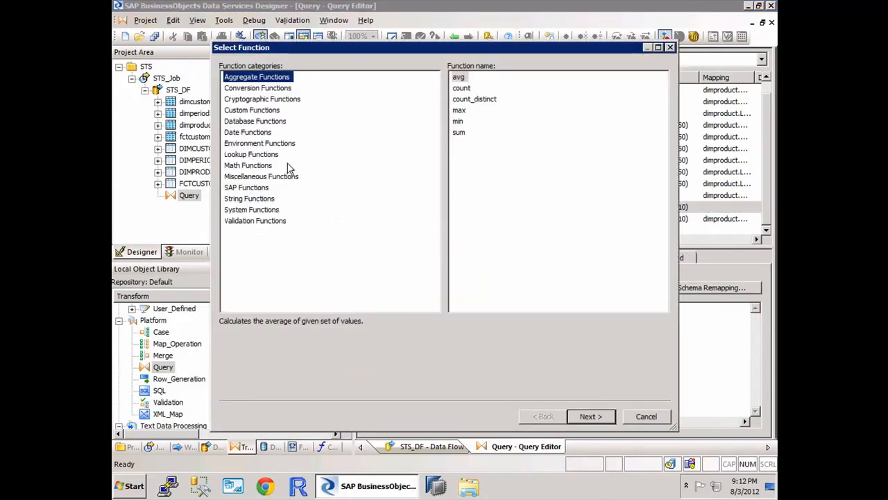
left_click(279, 89)
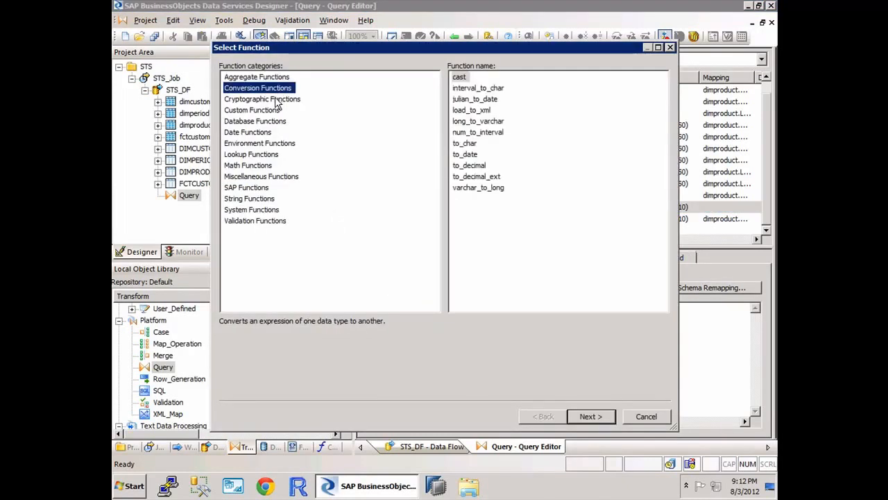
left_click(278, 100)
left_click(278, 110)
left_click(277, 122)
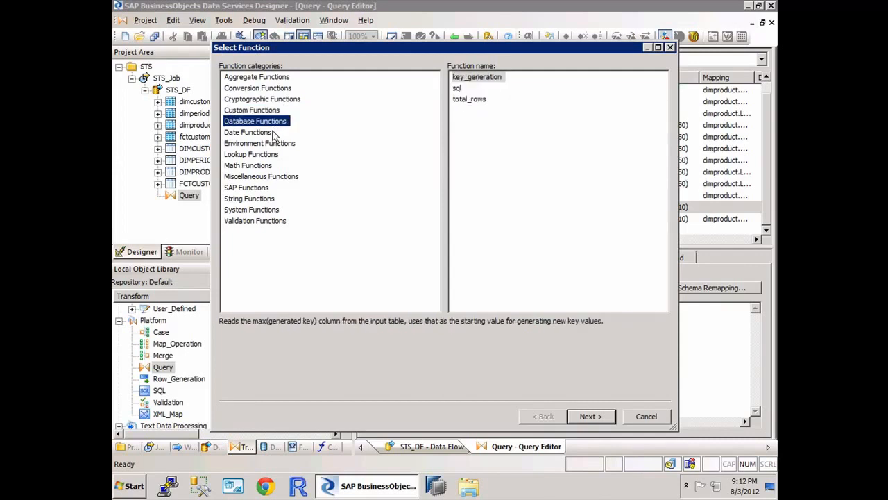
left_click(275, 132)
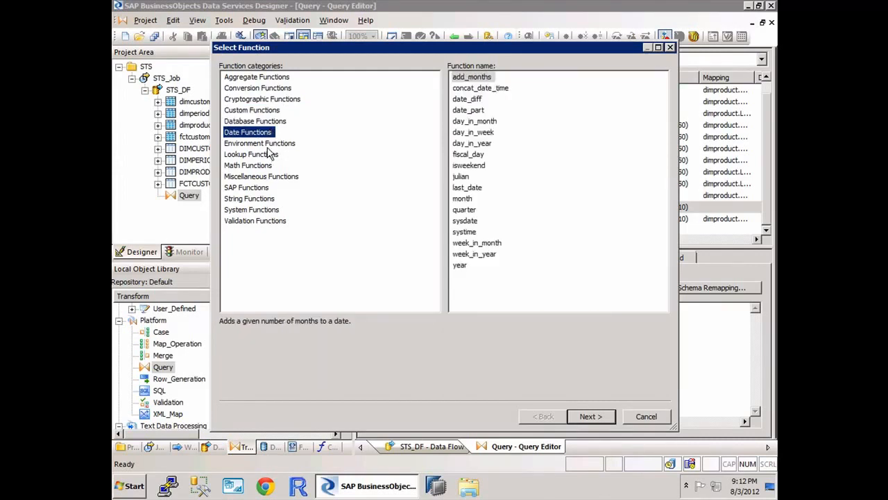
left_click(273, 144)
left_click(263, 178)
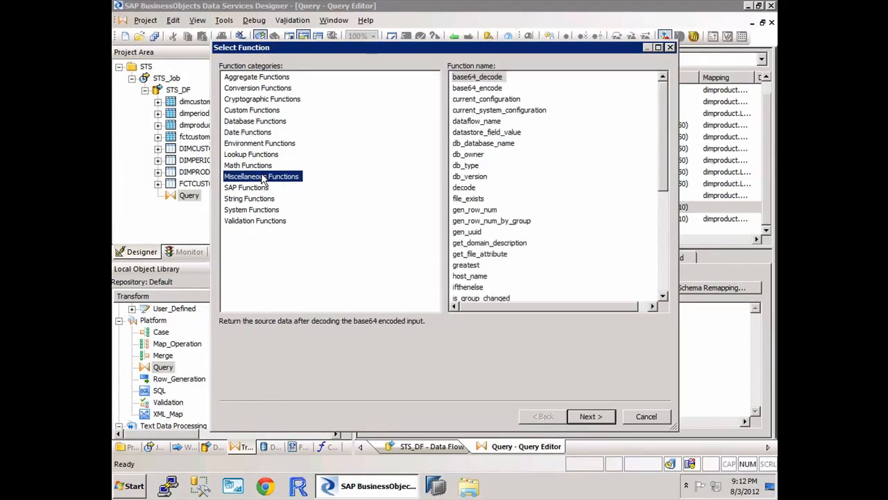
left_click(667, 260)
left_click(458, 154)
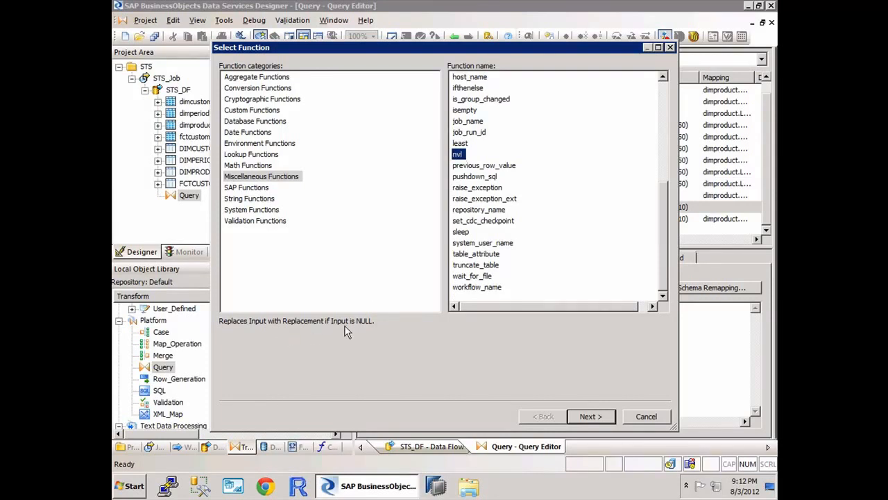
left_click(589, 417)
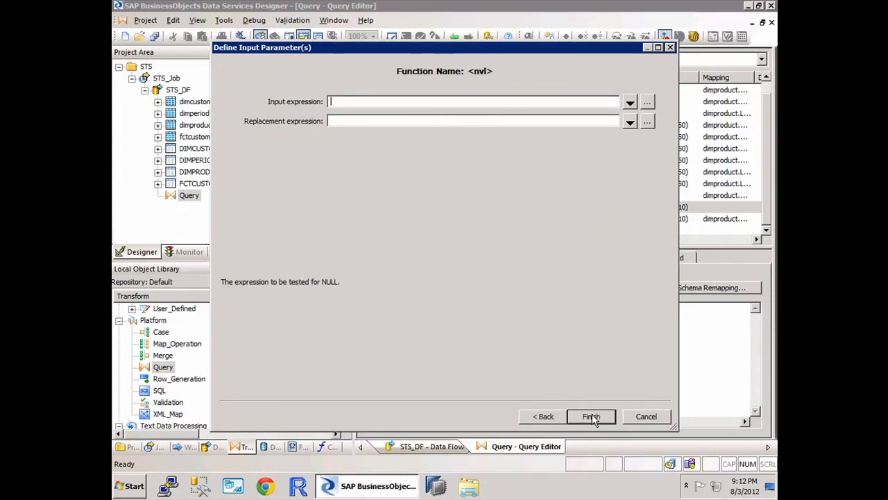
Define the nvl function with dimproduct's CAPACITY column as input expression and 'None' as replacement expression
left_click(629, 104)
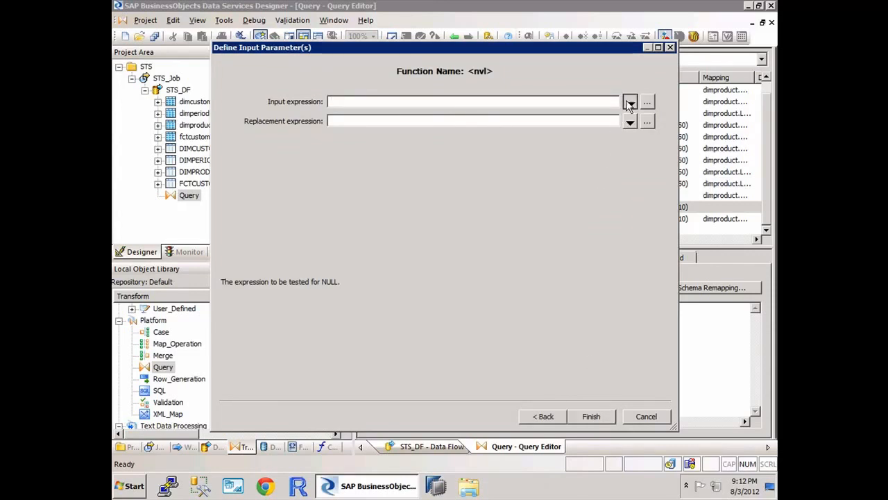
double_click(343, 186)
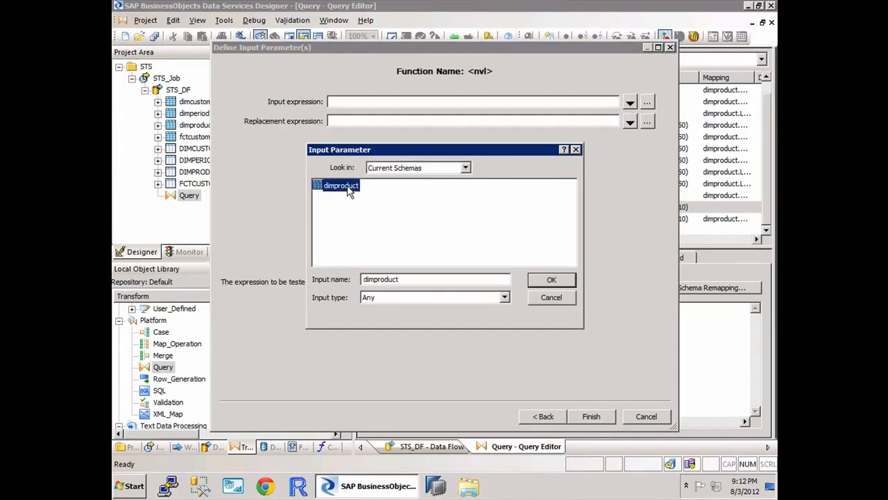
double_click(441, 236)
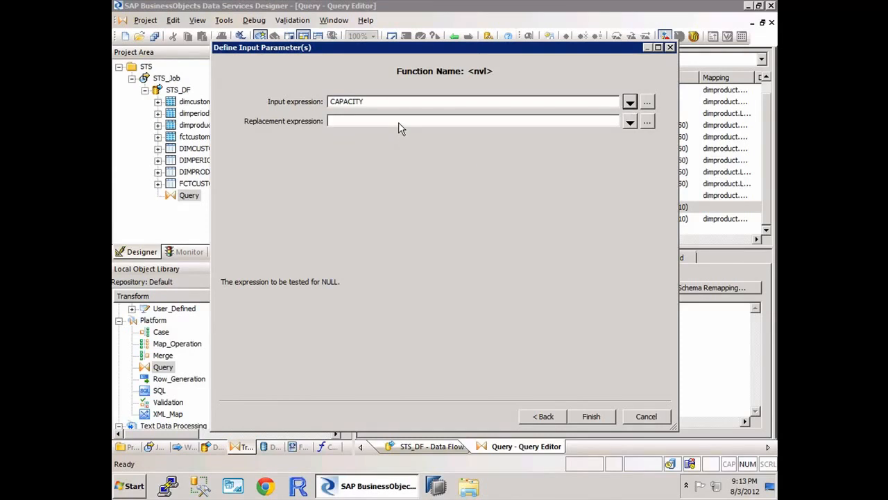
left_click(400, 123)
type("1")
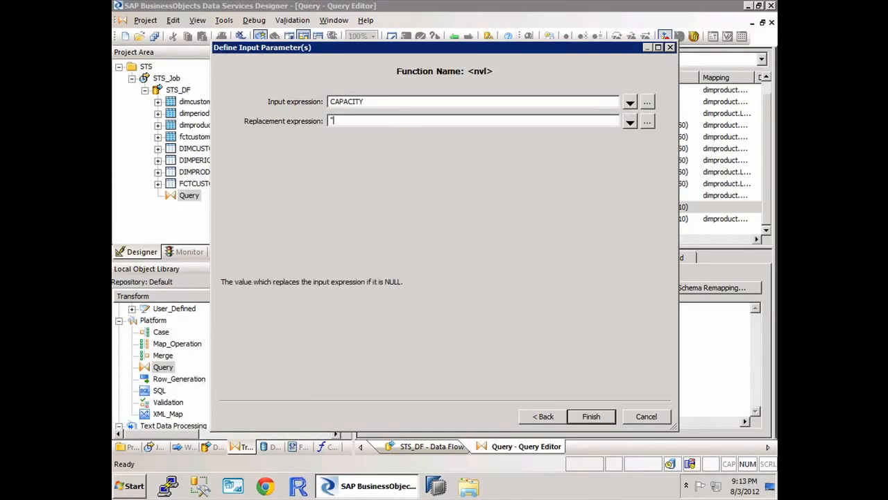
type("None'")
left_click(590, 416)
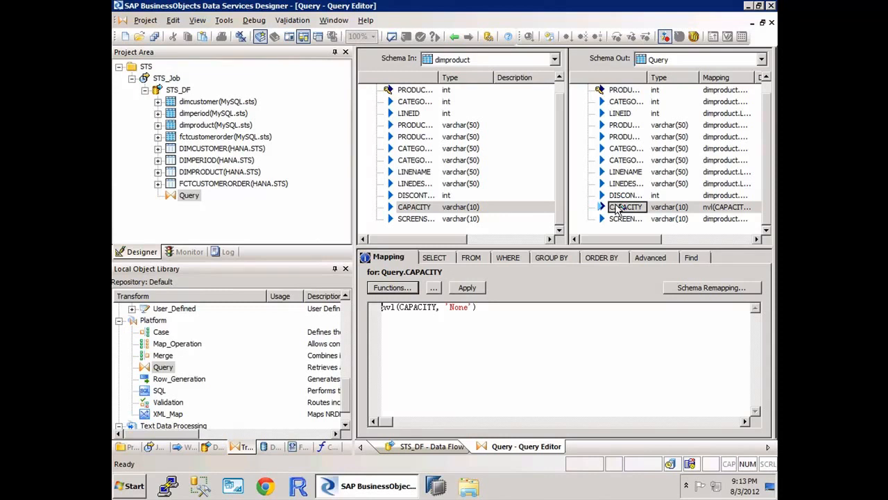
Replace the mapping expression of the SCREENSIZE output column with the start of an nvl( function call
left_click(616, 217)
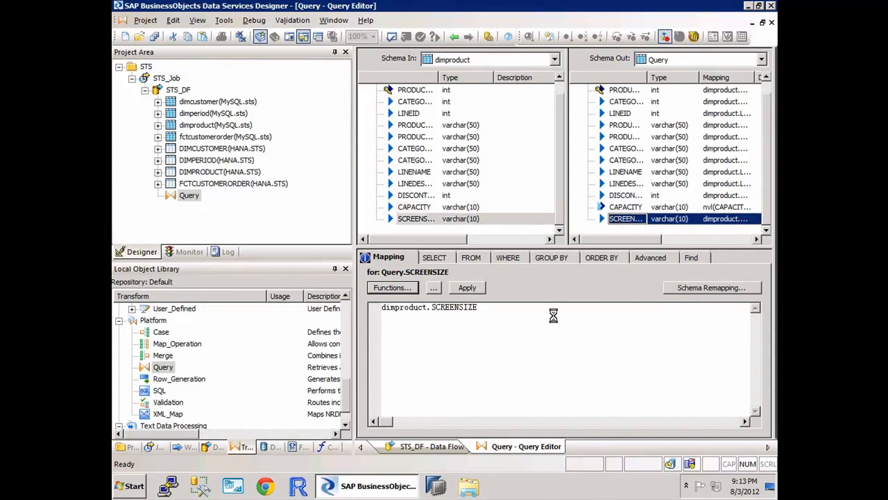
left_click_drag(550, 319, 295, 289)
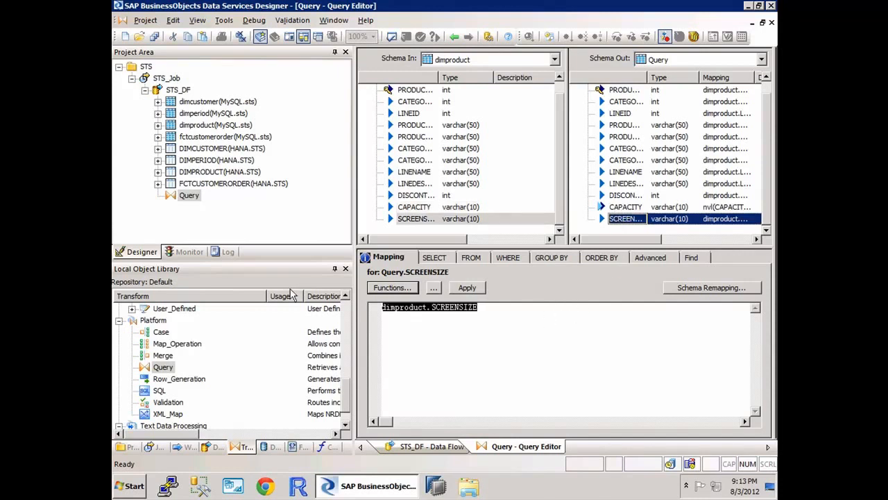
key("Delete")
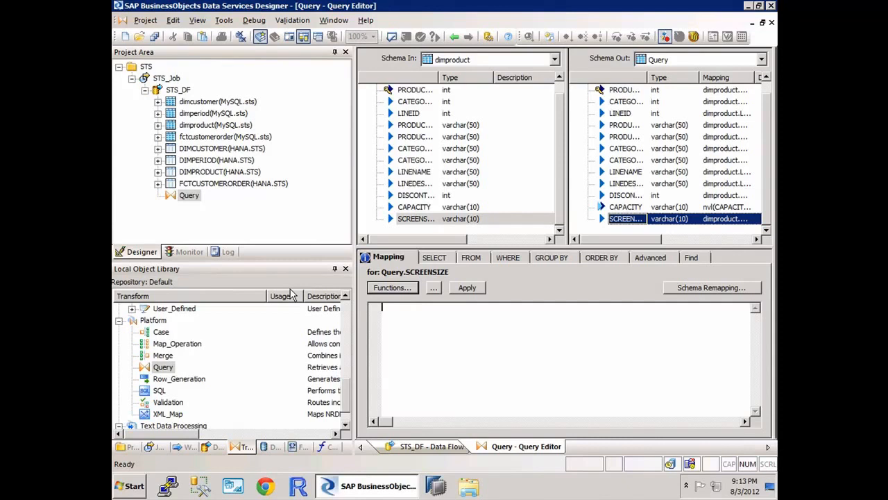
type("nvl")
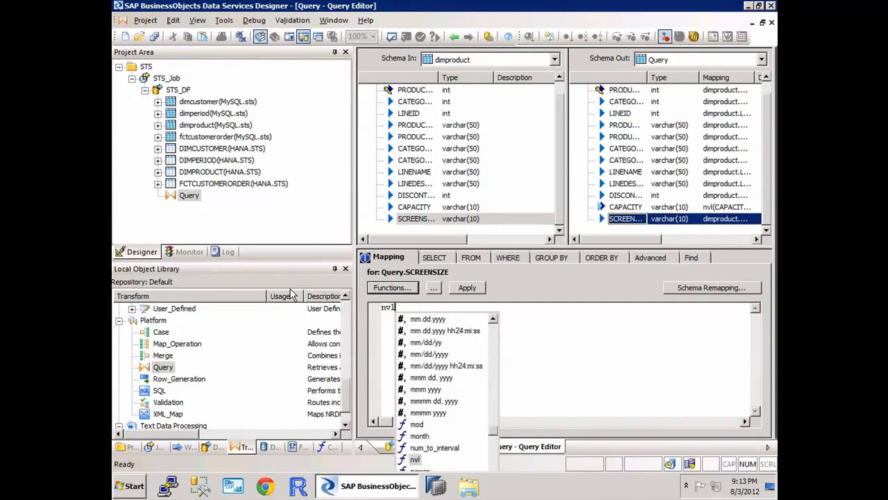
type("(")
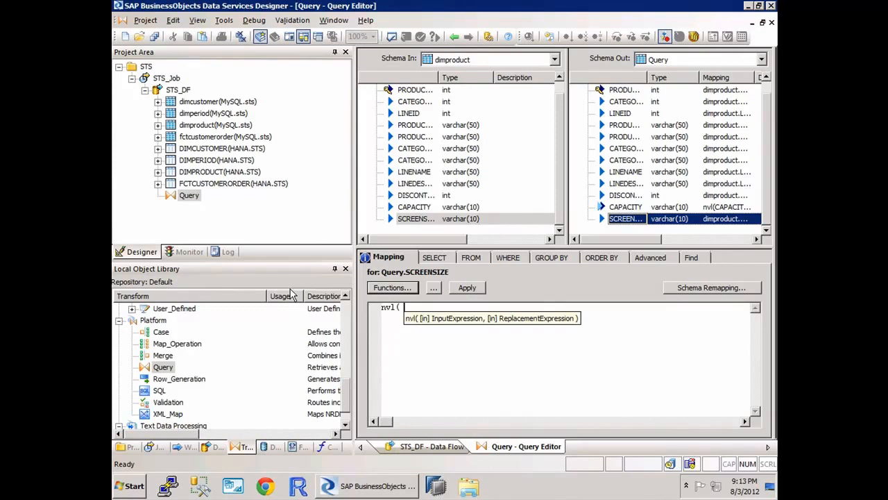
key("BackSpace")
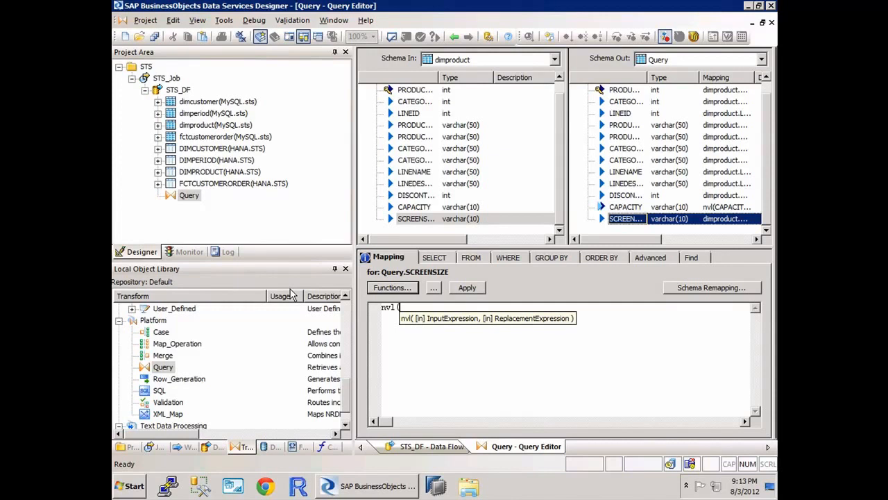
Insert dimproduct.SCREENSIZE as the input expression of the nvl call
type("di")
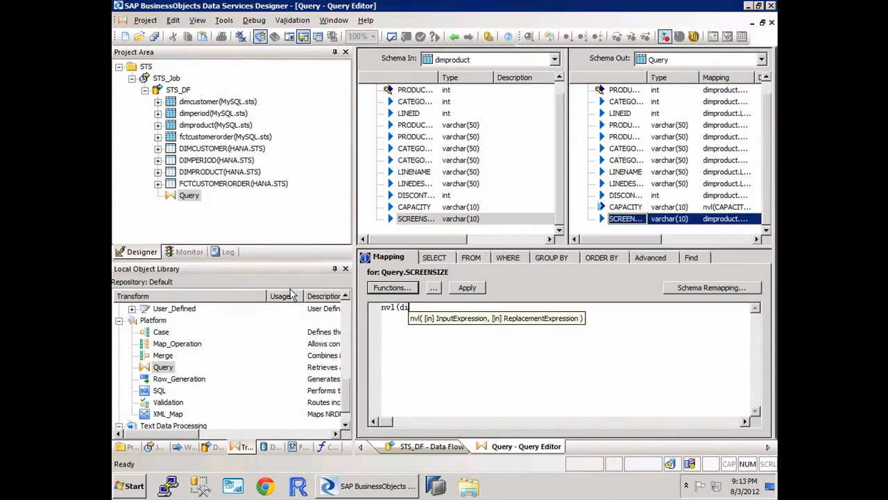
type("m")
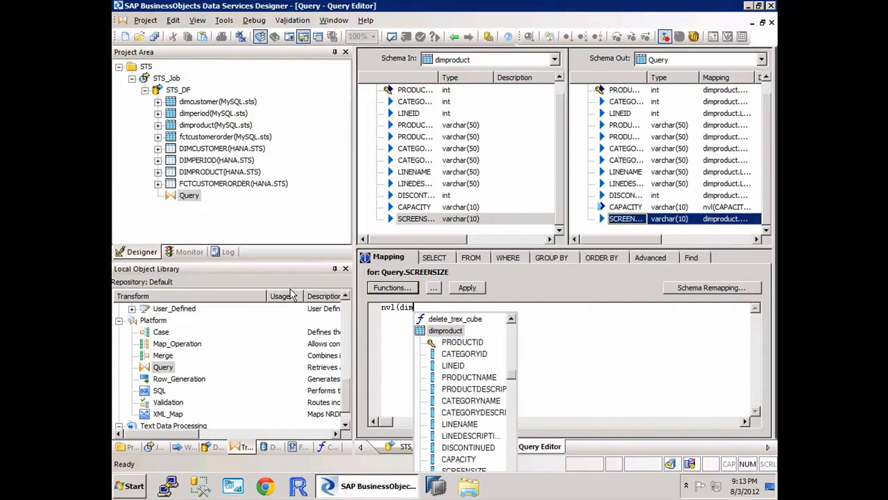
key("Down")
key("Down")
key("Down")
key("Down")
key("Down")
key("Down")
key("Down")
key("Down")
key("Down")
key("Down")
key("Down")
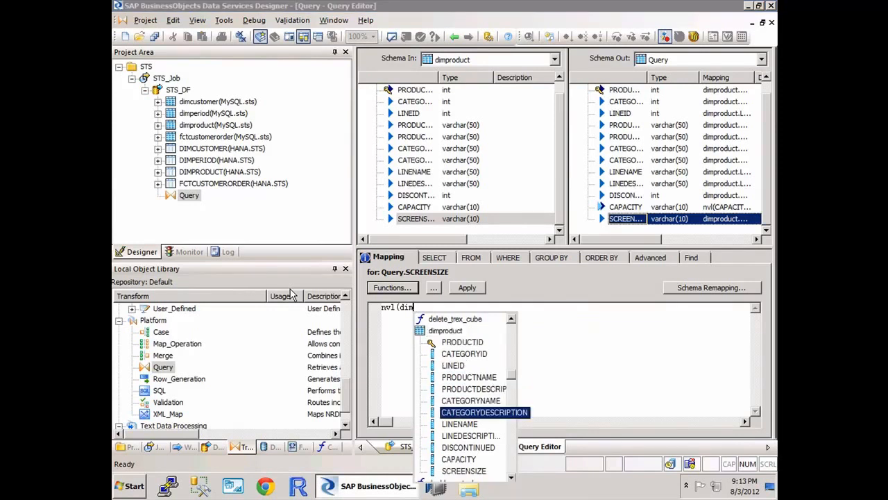
key("Down")
key("Down")
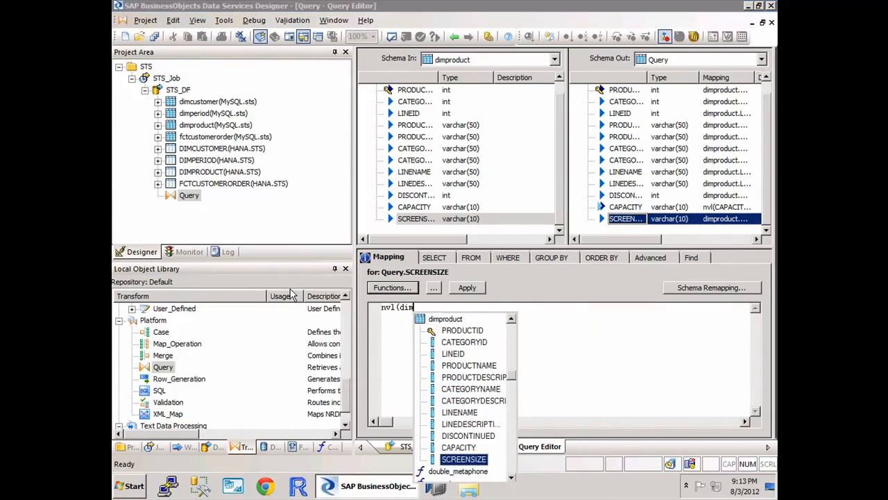
key("Return")
Add 'None' as the replacement expression in the SCREENSIZE nvl call
type(",")
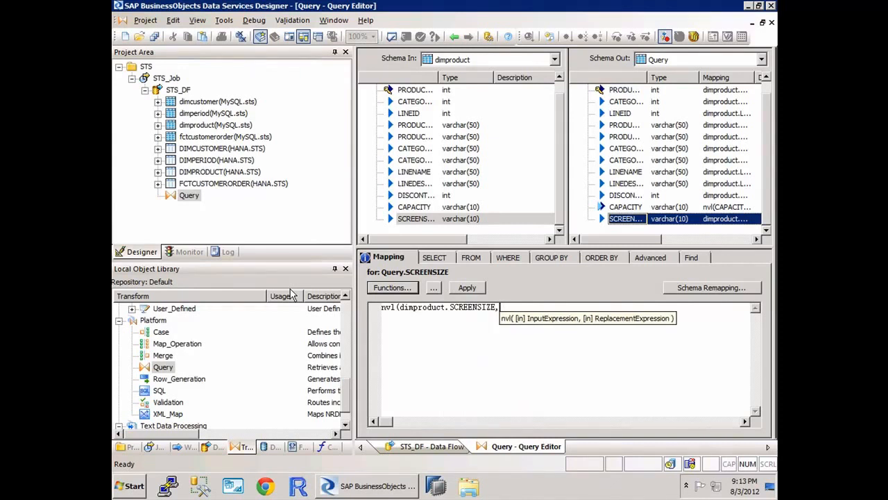
type("''")
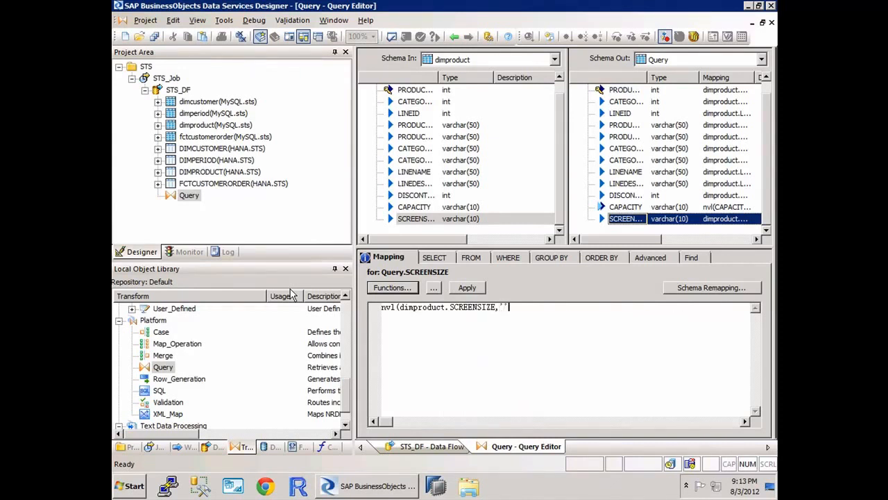
key("Left")
type("None")
Validate the Query transform, examine the validation output against the SCREENSIZE mapping, and close the output
left_click(392, 38)
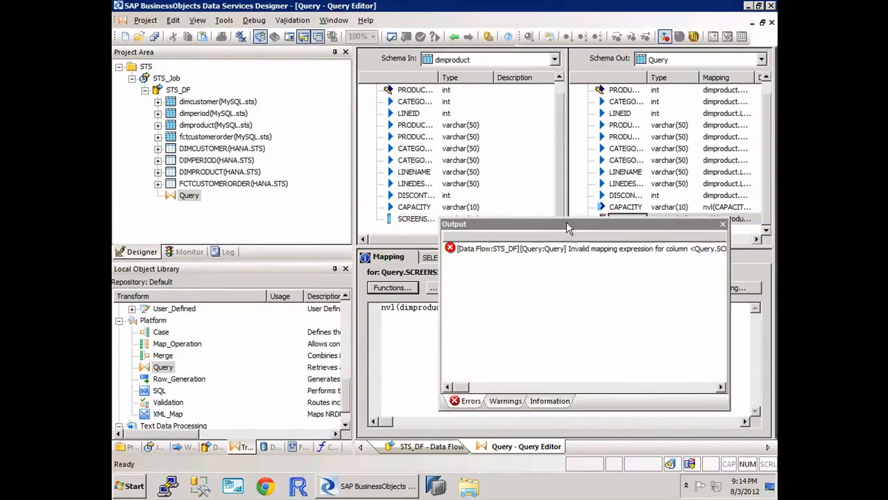
left_click_drag(555, 225, 299, 102)
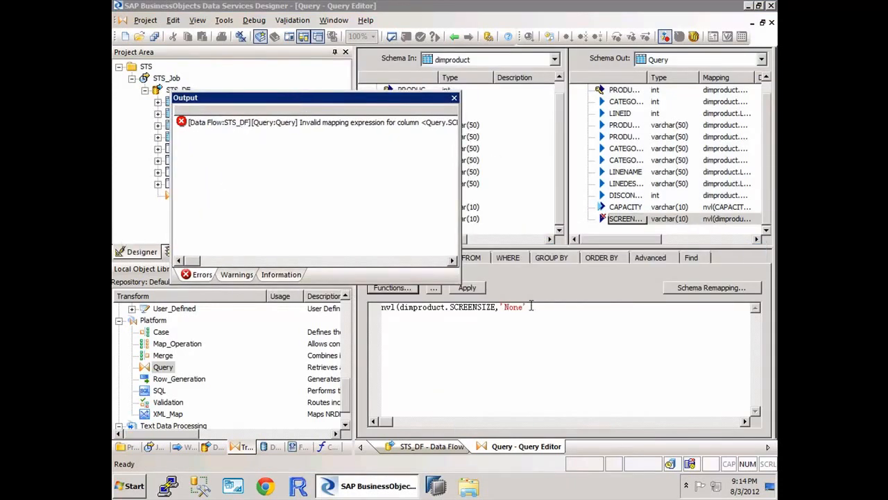
left_click(301, 124)
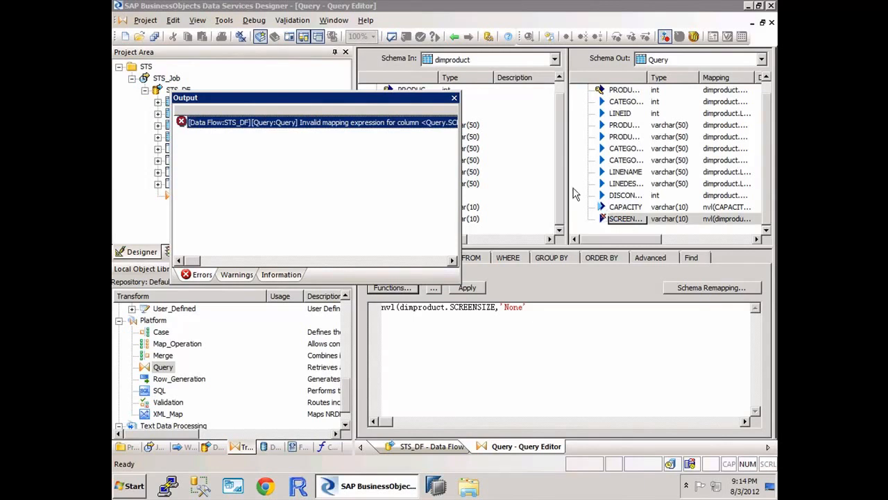
left_click(454, 97)
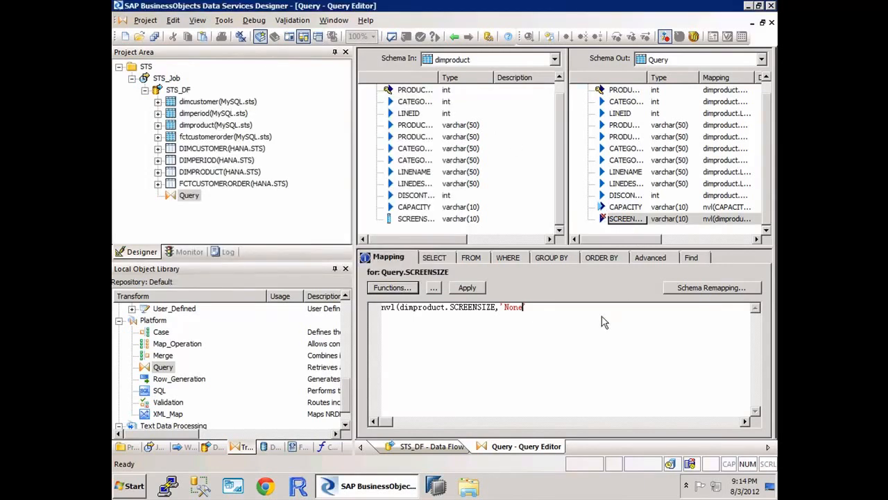
Close the SCREENSIZE expression's parenthesis to give nvl(dimproduct.SCREENSIZE,'None') and validate the Query transform again
type("')")
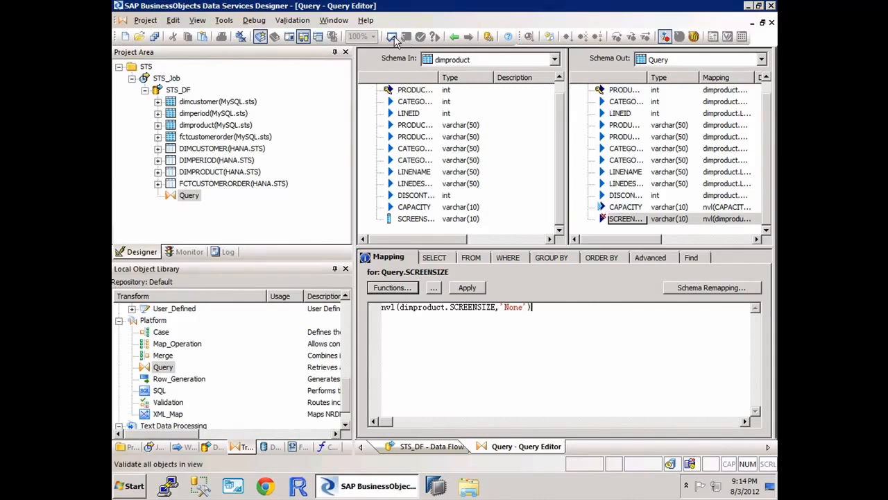
left_click(392, 37)
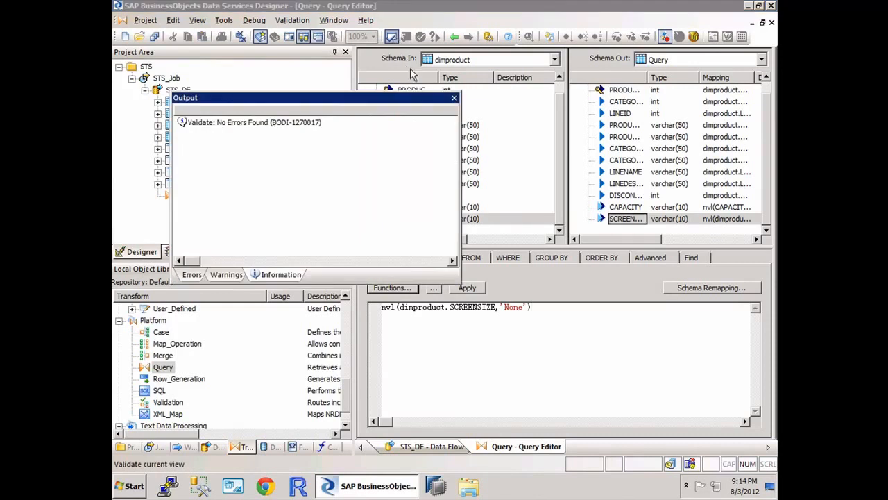
left_click(455, 99)
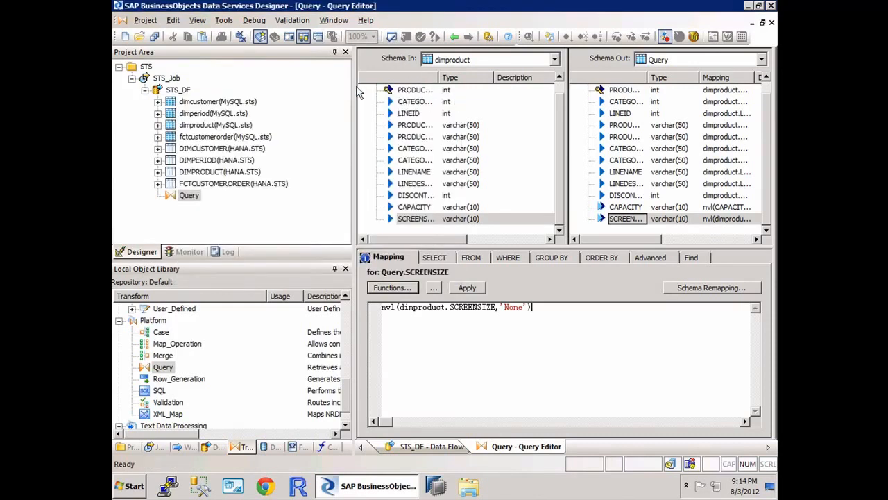
Save the changed STS_DF data flow and execute STS_Job on JobServer_1 with the default execution properties
left_click(154, 38)
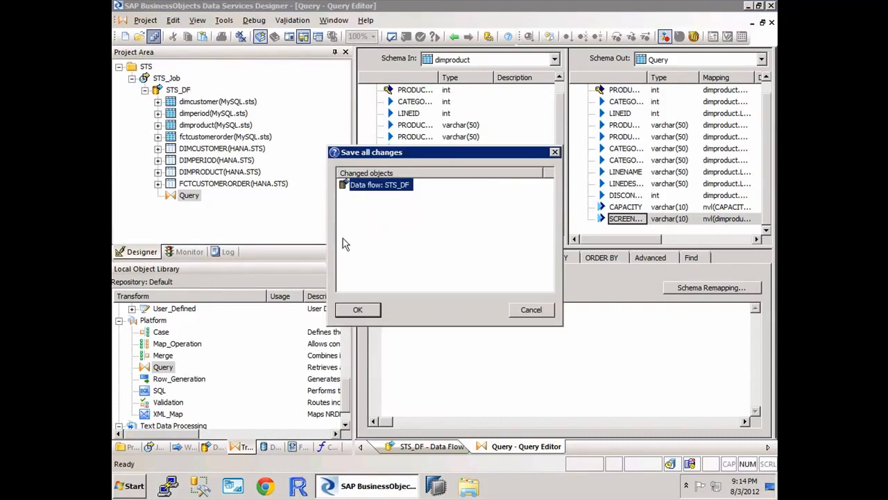
left_click(361, 308)
double_click(158, 79)
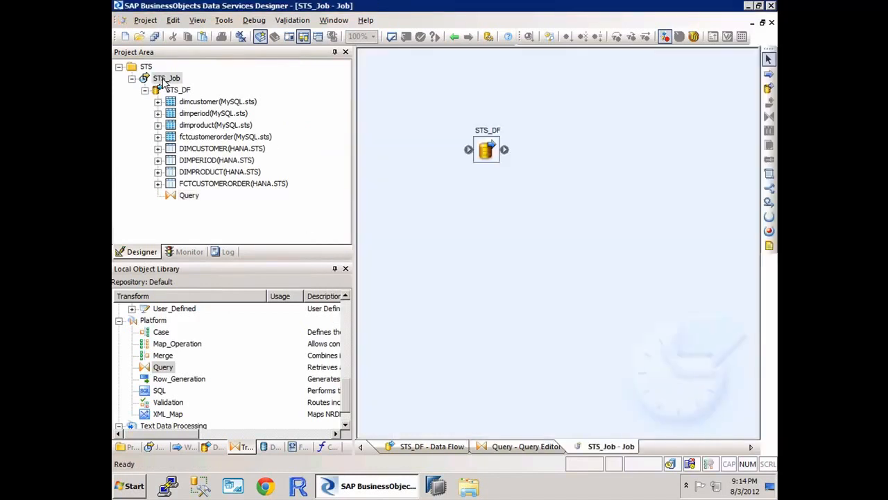
right_click(158, 81)
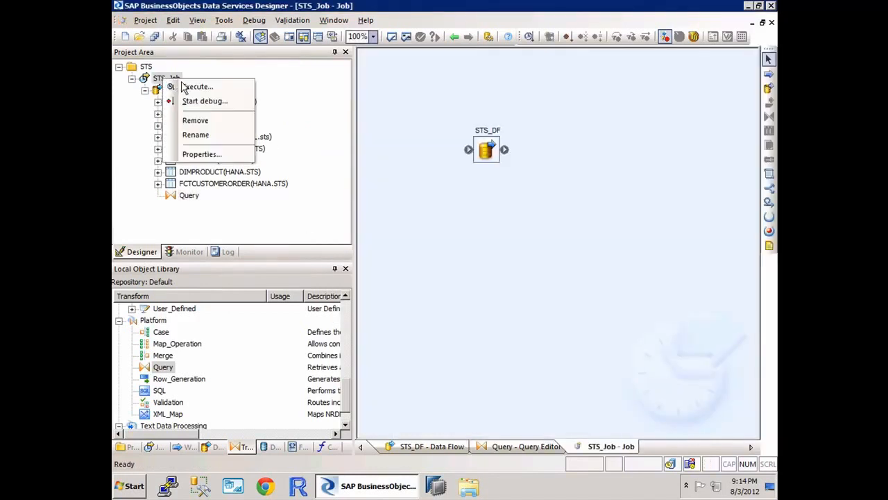
left_click(189, 86)
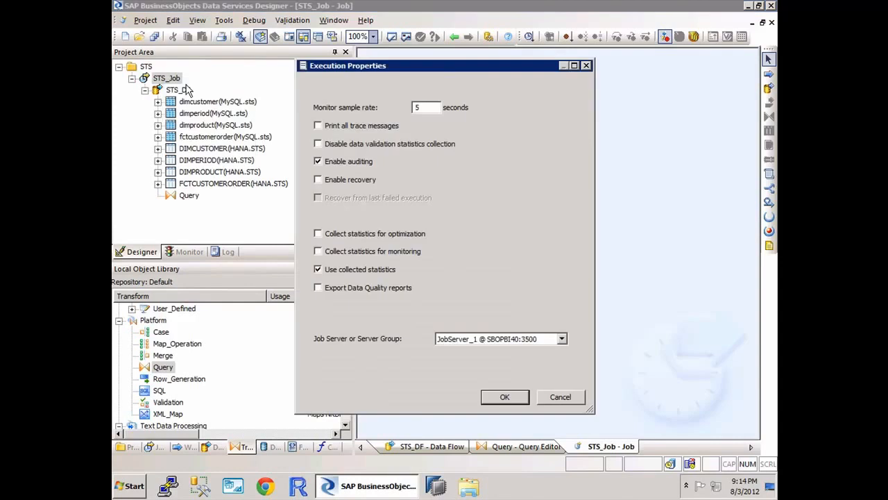
left_click(517, 399)
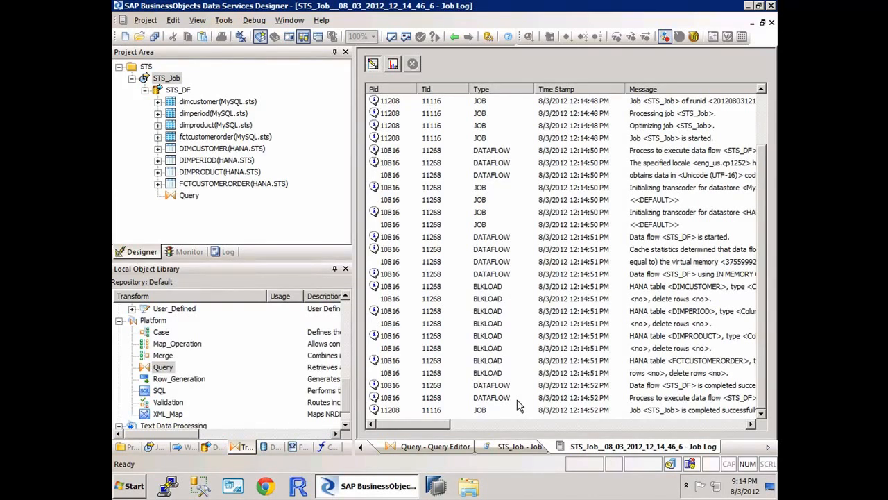
View the loaded data of the DIMPRODUCT HANA target in STS_DF, examine the CAPACITY and SCREENSIZE columns across the rows, and close the preview
left_click(186, 92)
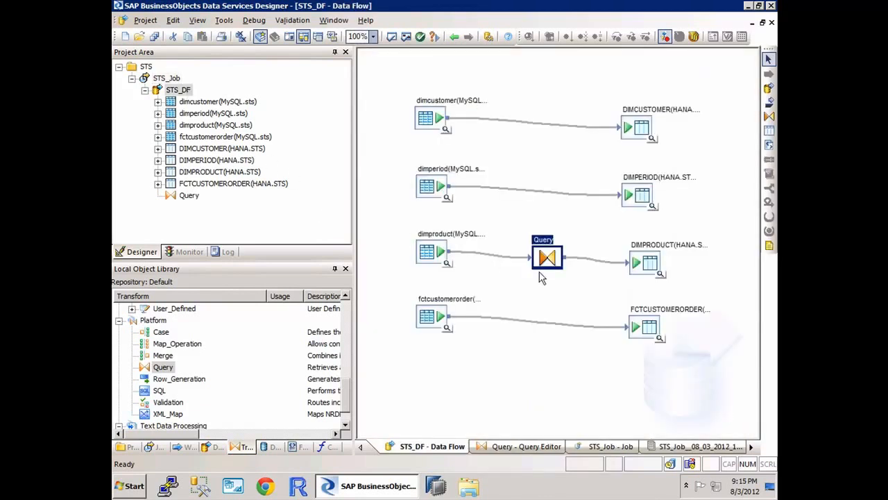
left_click(661, 276)
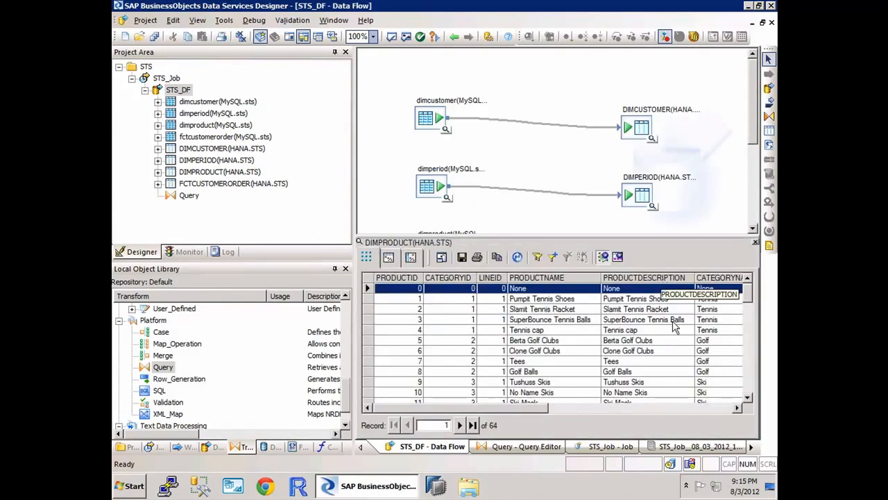
left_click(699, 410)
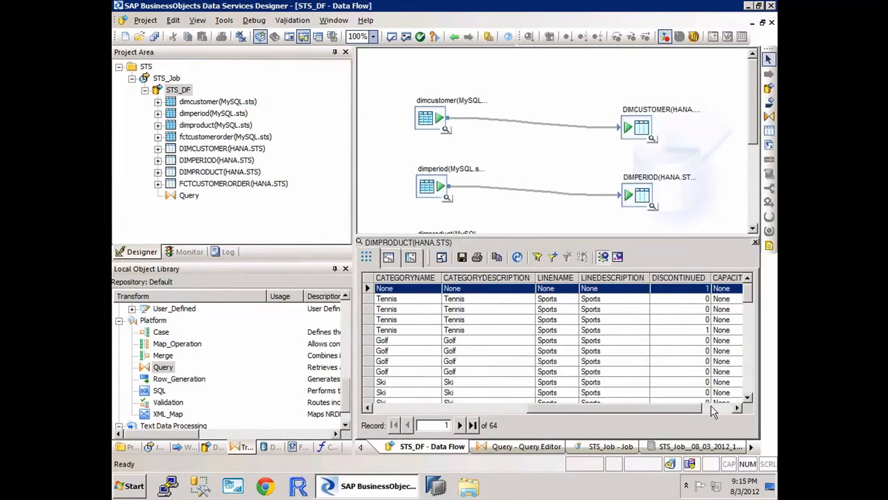
left_click(711, 409)
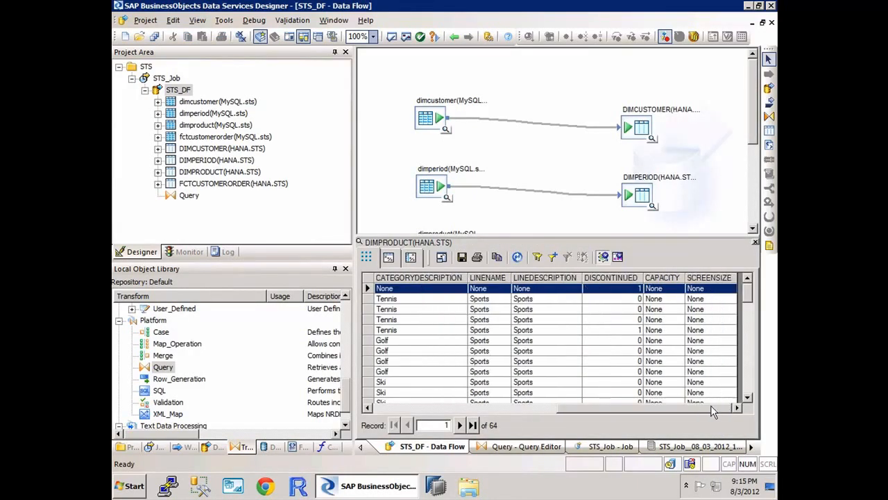
left_click(750, 386)
left_click(750, 387)
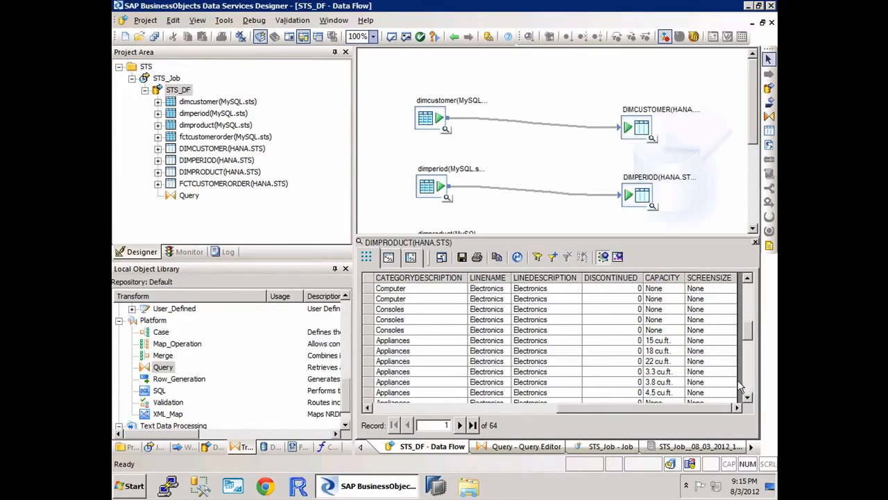
left_click(748, 386)
left_click(746, 383)
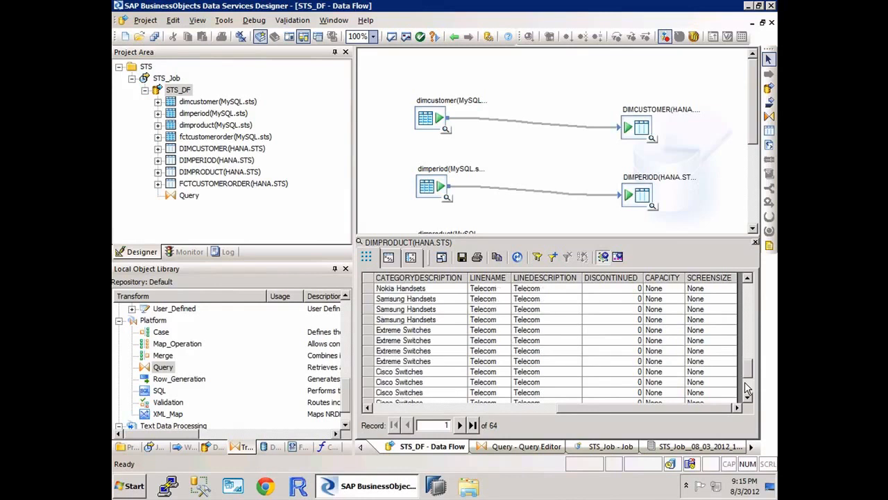
left_click(748, 348)
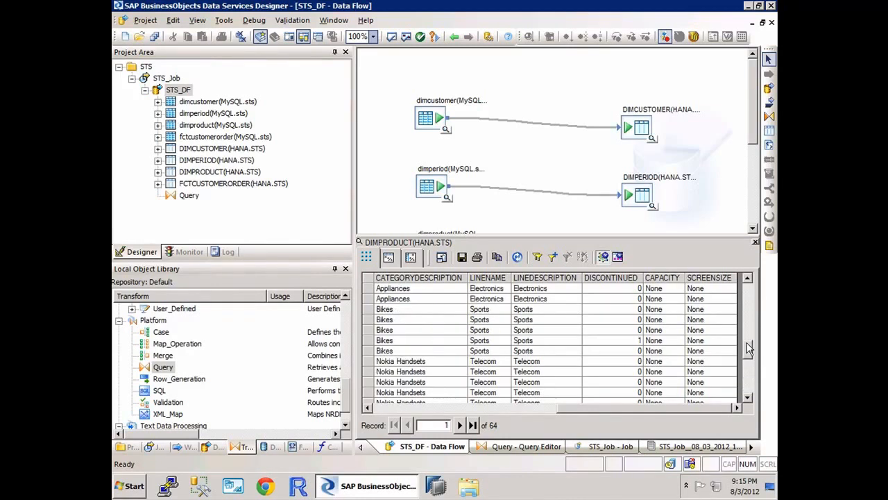
left_click(749, 332)
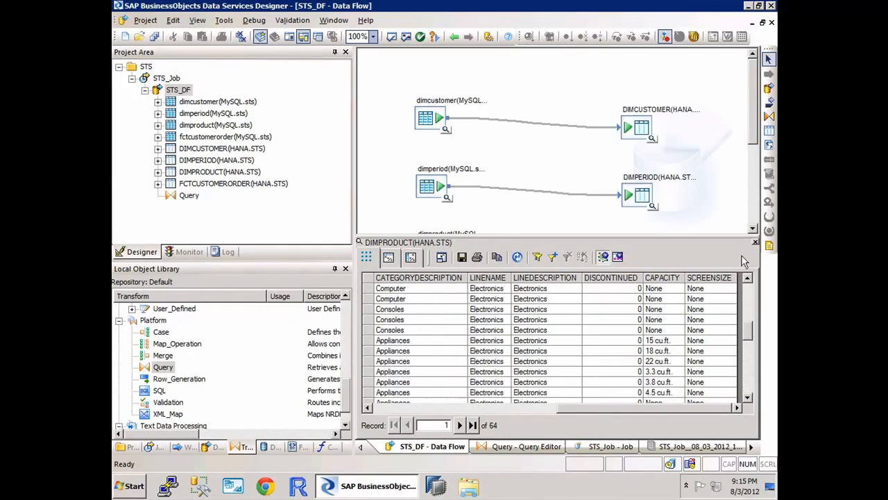
left_click(755, 243)
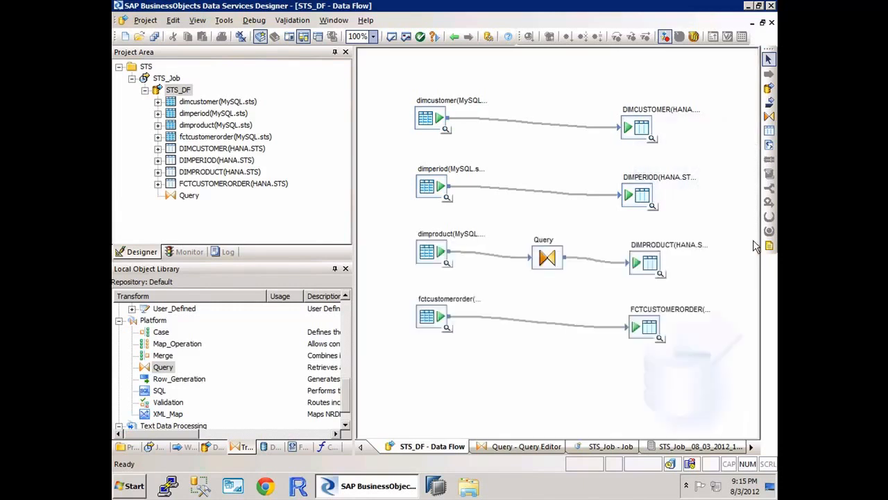